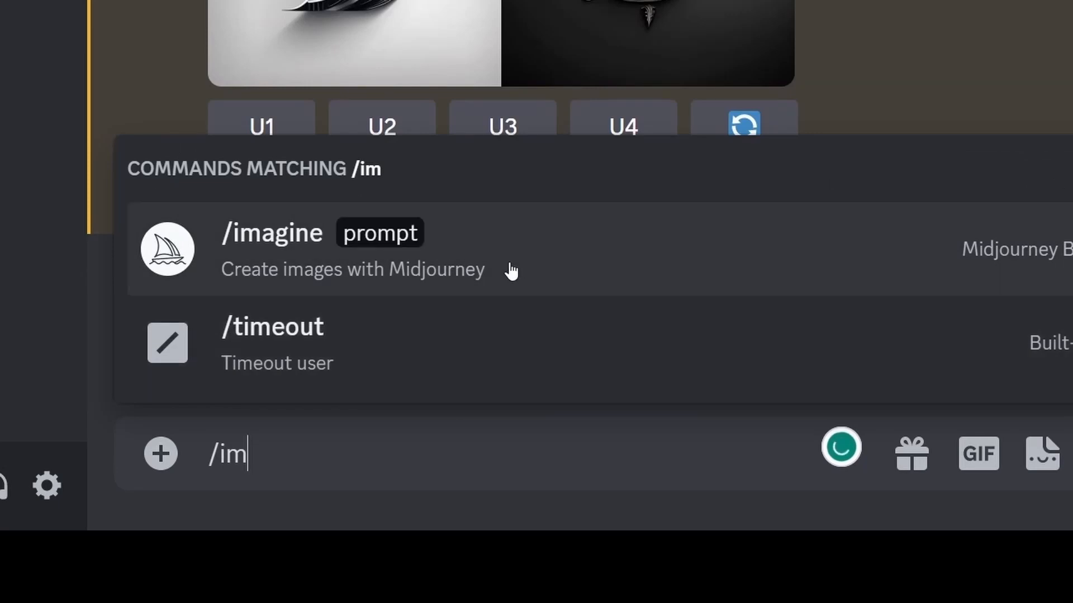
Generate images with /imagine from the prompt "a logo design, a letter mark of B, simple,vector,--no realistic details, pop art style".
{"action": "left_click", "coordinate": [510, 270]}
{"action": "type", "text": "a logo design, a letter mark of B, simple,vector,--no realistic details, pop art style"}
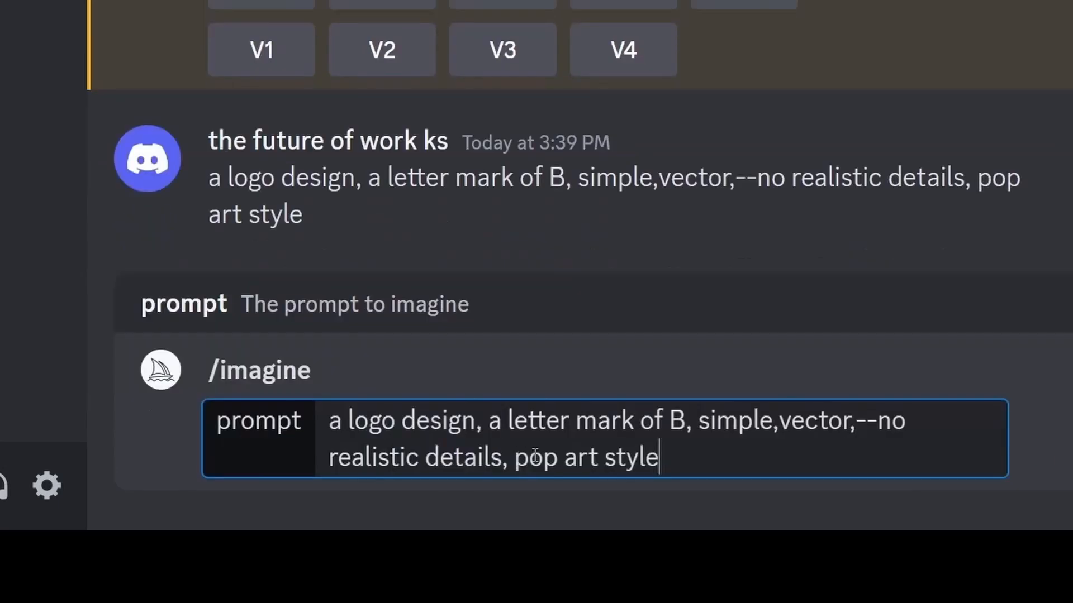
{"action": "key", "text": "Return"}
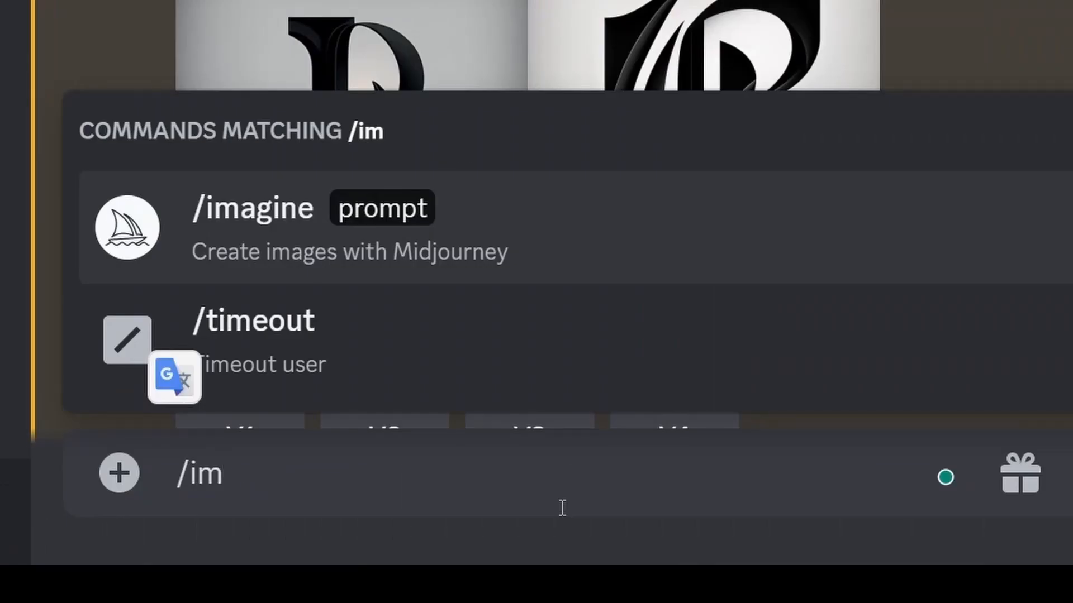
Generate images with /imagine from the prompt "a mascot logo of cat, simple, vector,--no realistic details, pop art style".
{"action": "key", "text": "Tab"}
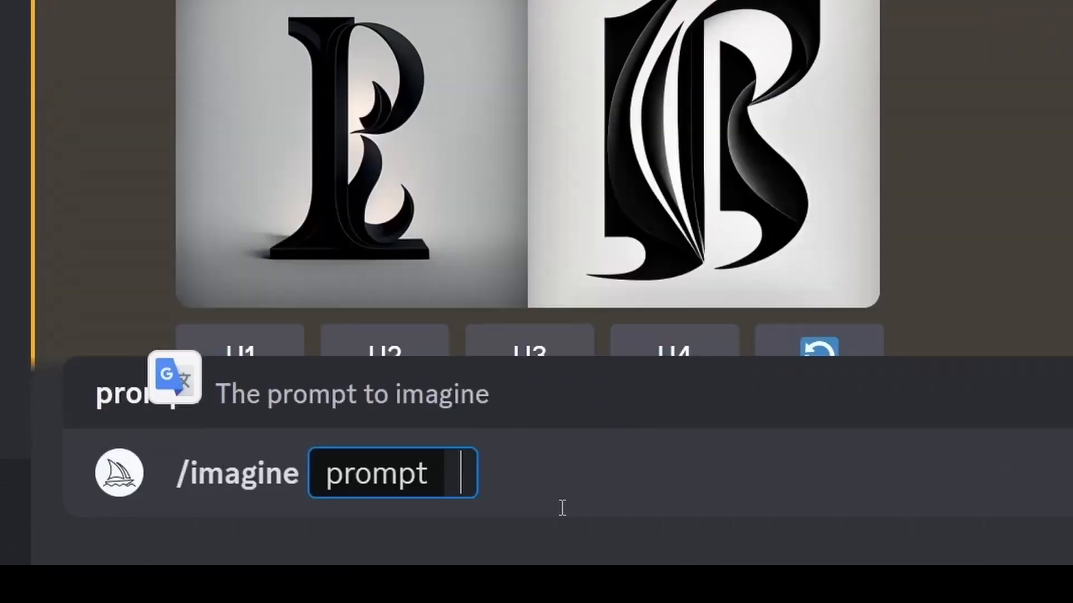
{"action": "type", "text": "mascot logo of cat, simple, vector,--no realistic details, pop art style"}
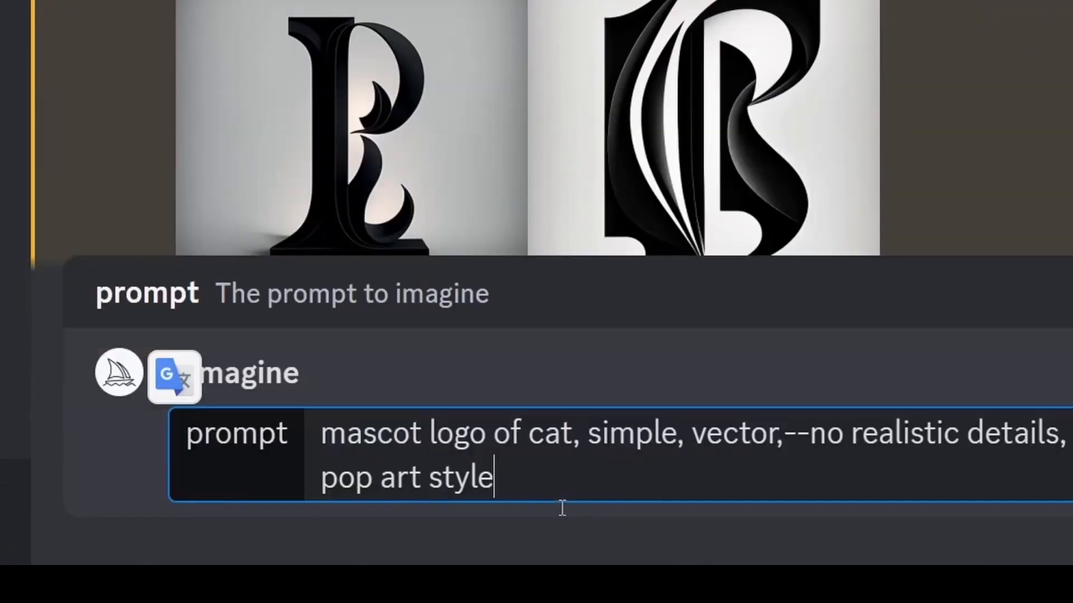
{"action": "left_click", "coordinate": [321, 433]}
{"action": "type", "text": "a"}
{"action": "key", "text": "ctrl+a"}
{"action": "left_click", "coordinate": [684, 478]}
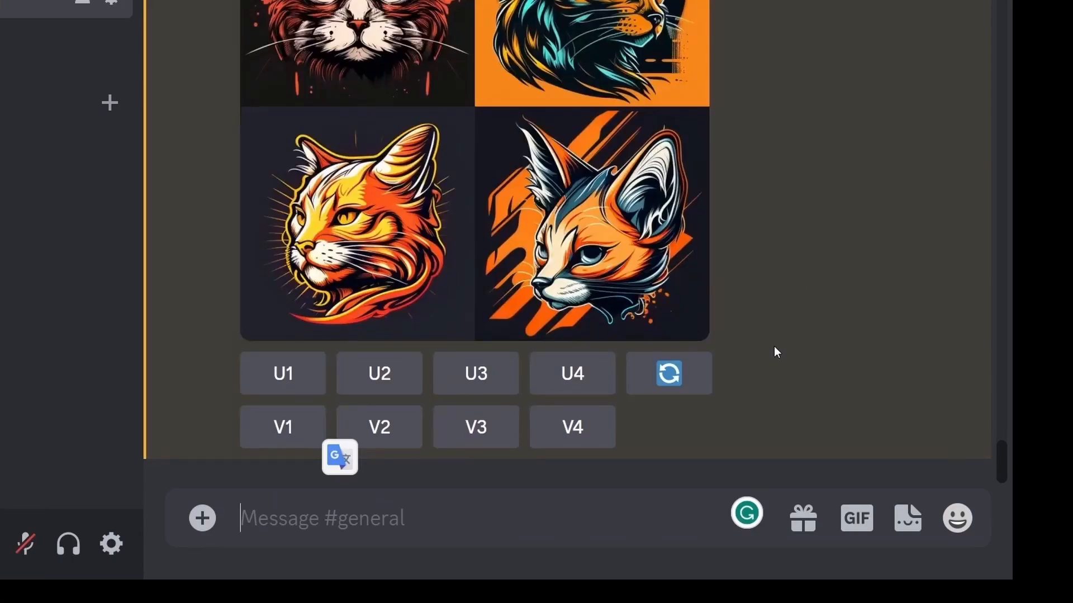
Review the cat logos and run /imagine with the prompt "a mascot logo of a cat, vector, pop art style,Japanese cartoon".
{"action": "scroll", "coordinate": [773, 346], "scroll_direction": "up", "scroll_amount": 2}
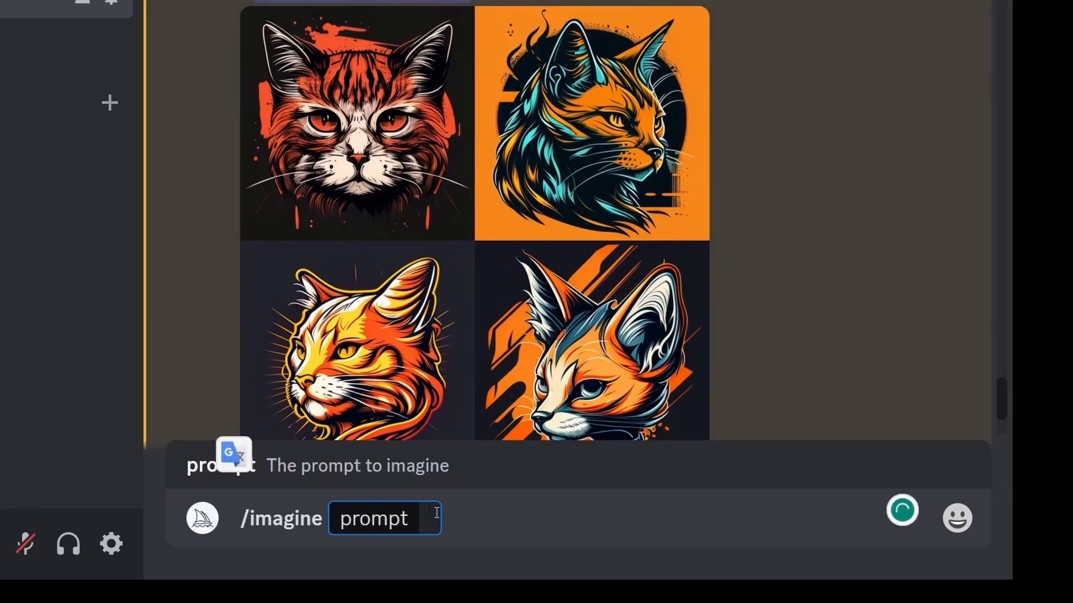
{"action": "type", "text": "a mascot logo of a cat, vector, pop art style,Japanese cartoon"}
{"action": "key", "text": "Return"}
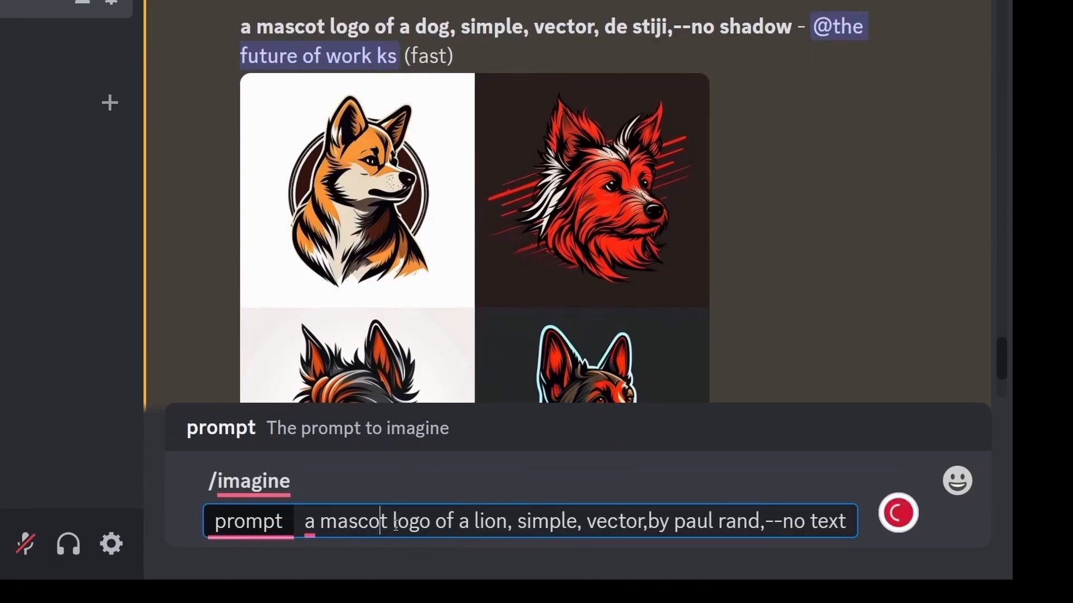
Submit the /imagine prompt "a mascot logo of a lion, simple, vector,by paul rand,--no text" and highlight the posted prompt above its results.
{"action": "left_click_drag", "start_coordinate": [391, 523], "coordinate": [504, 522]}
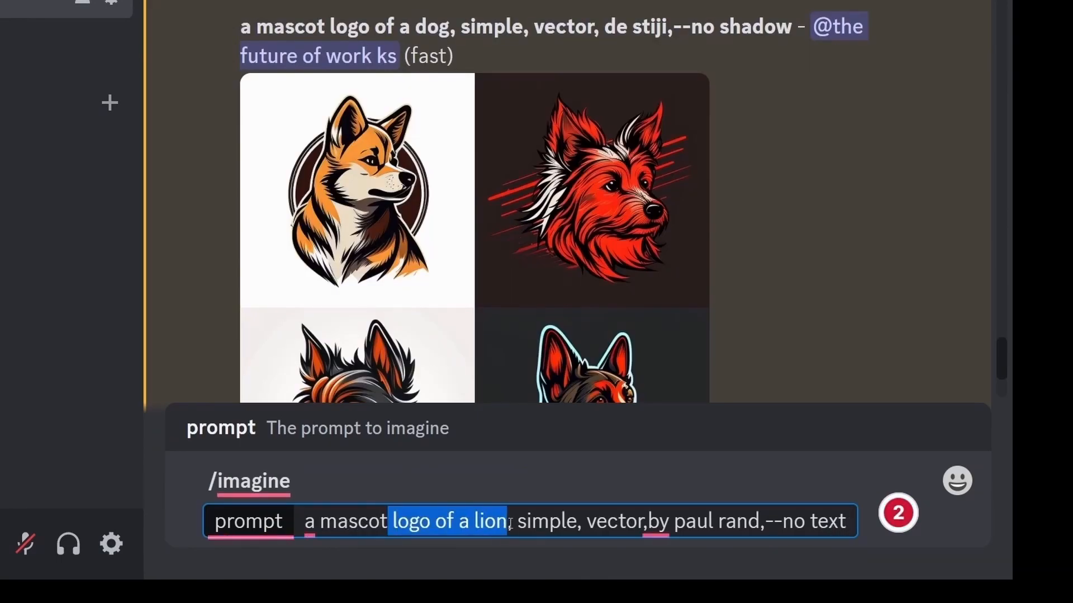
{"action": "left_click", "coordinate": [646, 523]}
{"action": "left_click_drag", "start_coordinate": [651, 523], "coordinate": [855, 522]}
{"action": "left_click", "coordinate": [848, 523]}
{"action": "key", "text": "Return"}
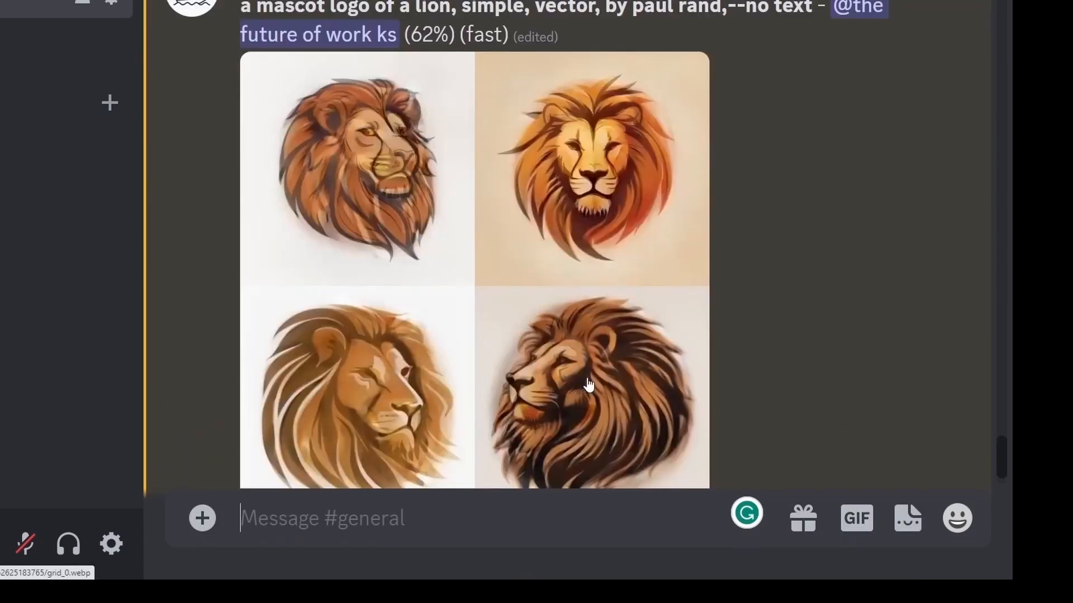
{"action": "left_click_drag", "start_coordinate": [240, 25], "coordinate": [784, 15]}
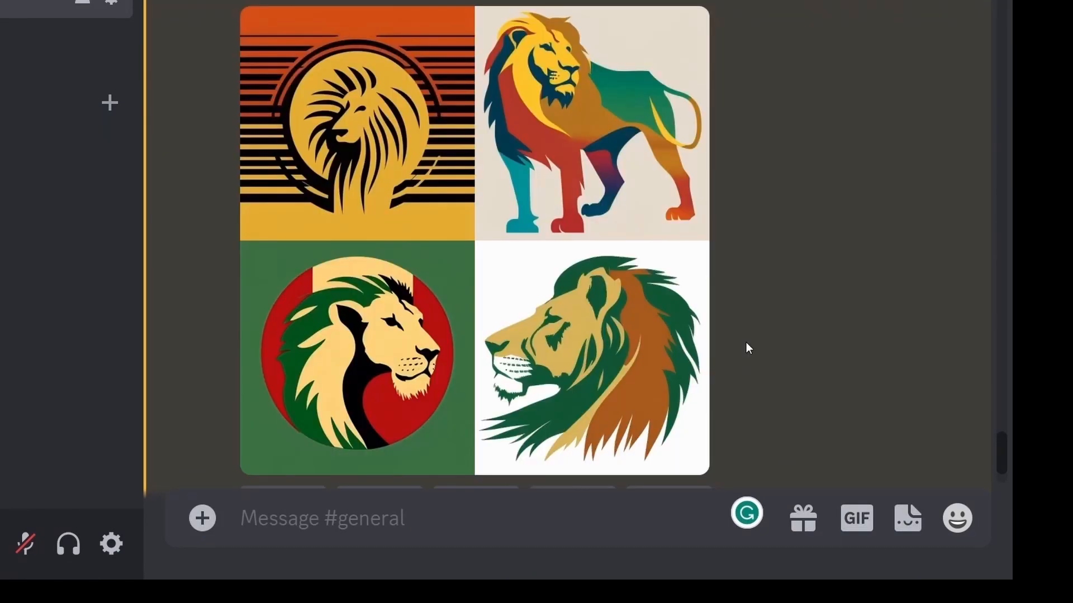
Generate images with /imagine from the prompt "logo of a cat, by paul rand,no realistic details" and view all four results.
{"action": "type", "text": "/im"}
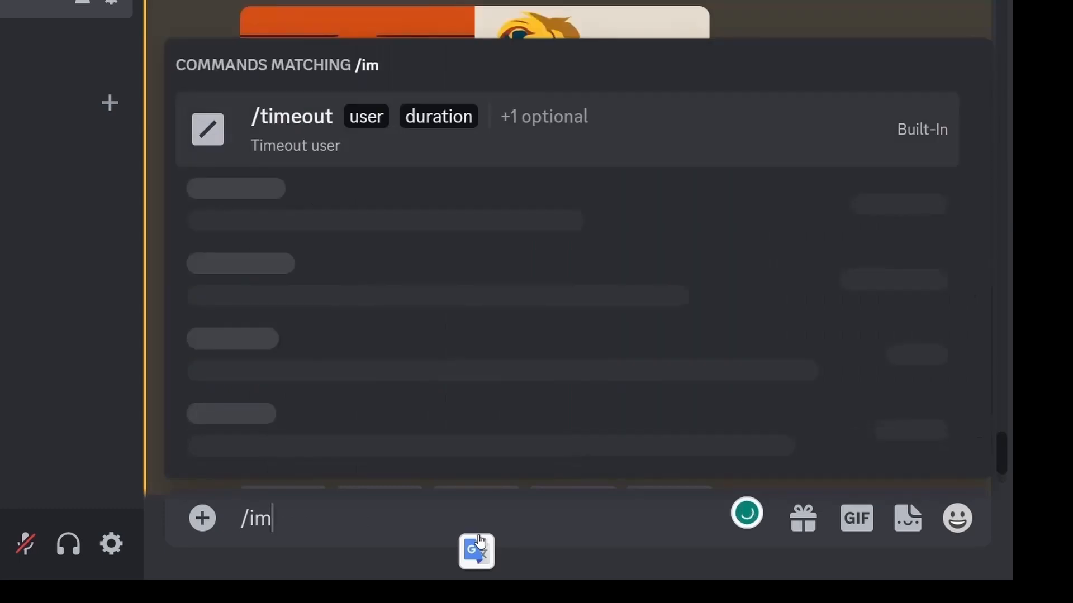
{"action": "key", "text": "Down"}
{"action": "key", "text": "Up"}
{"action": "key", "text": "Tab"}
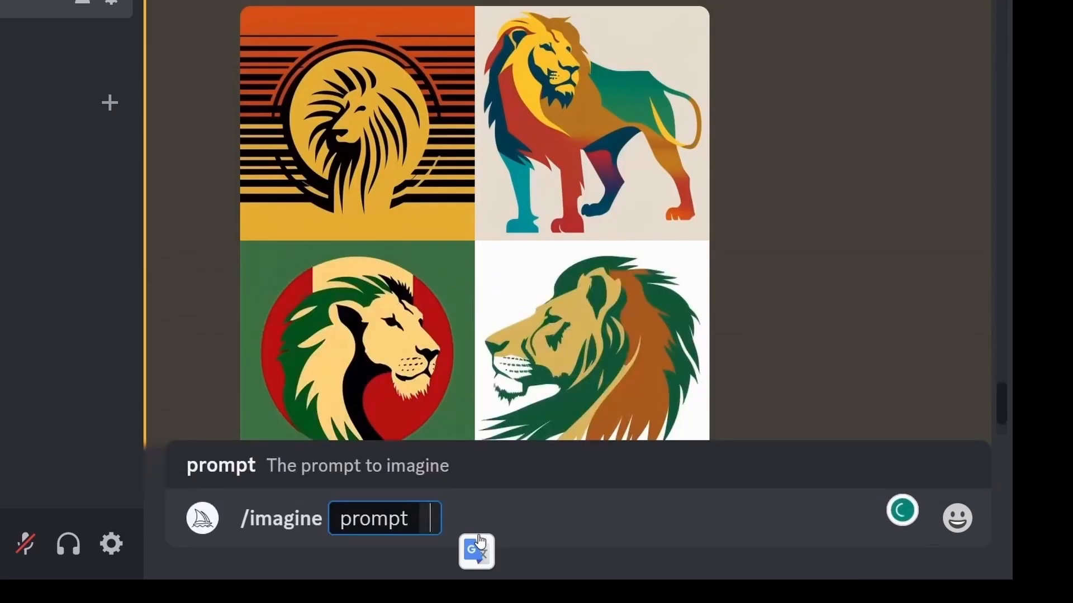
{"action": "type", "text": "logo of a cat, by paul rand,no realistic details"}
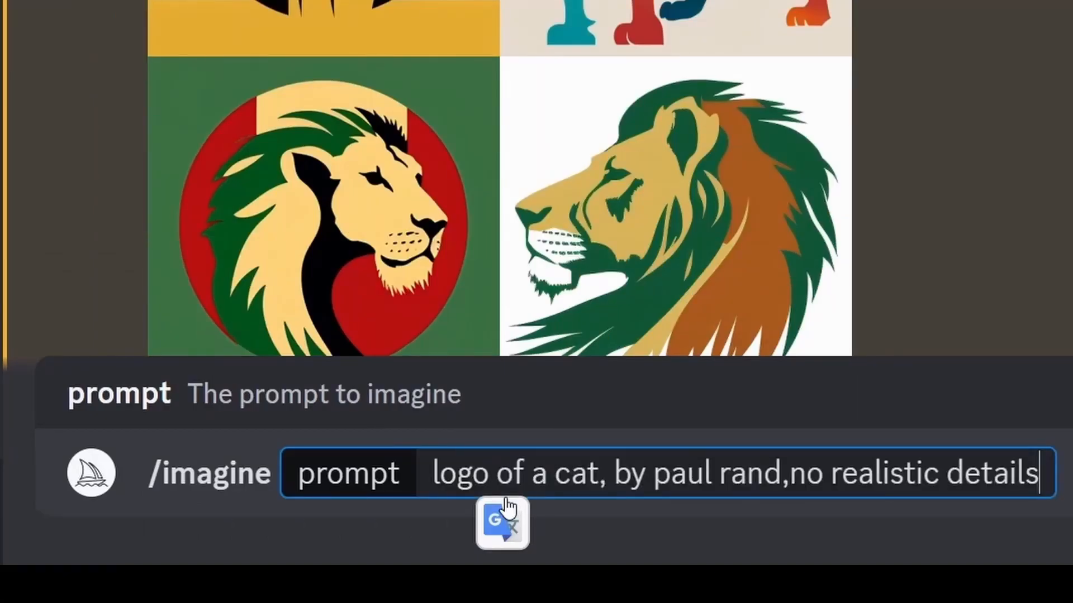
{"action": "key", "text": "Return"}
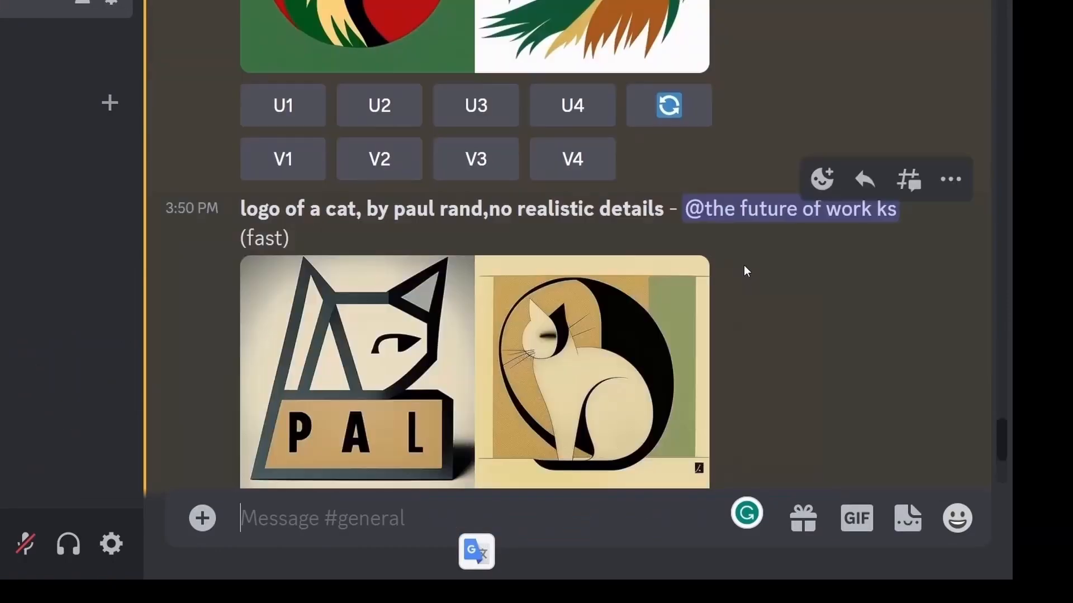
{"action": "scroll", "coordinate": [753, 264], "scroll_direction": "down", "scroll_amount": 1}
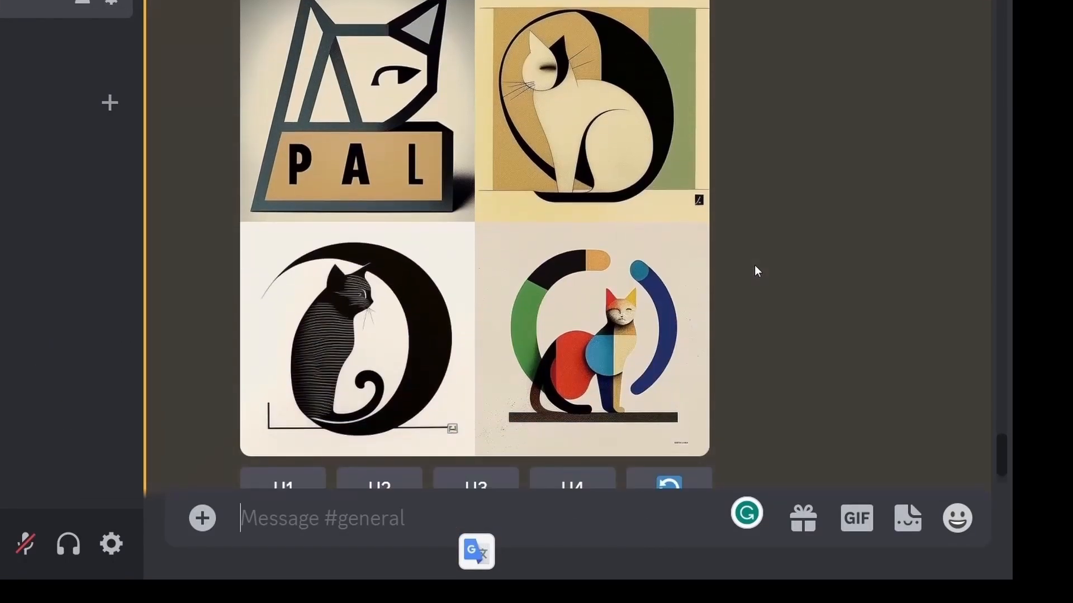
Write and submit the prompt text "an emblem for a motorcycle, popart, --no realistic details".
{"action": "type", "text": "/an emblem for a motorcycle"}
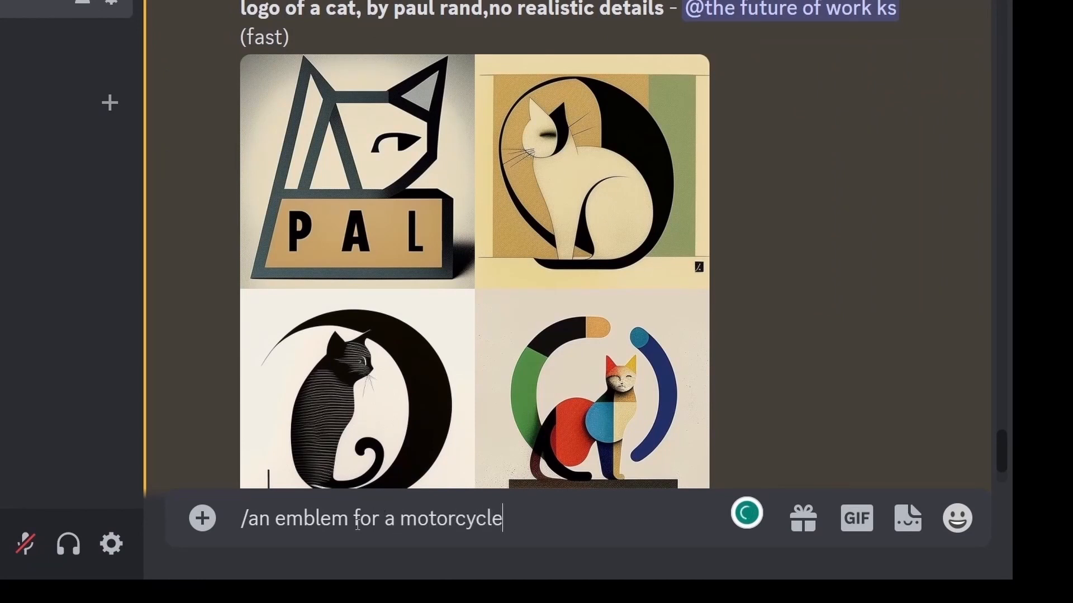
{"action": "type", "text": "t,"}
{"action": "left_click", "coordinate": [504, 520]}
{"action": "type", "text": ","}
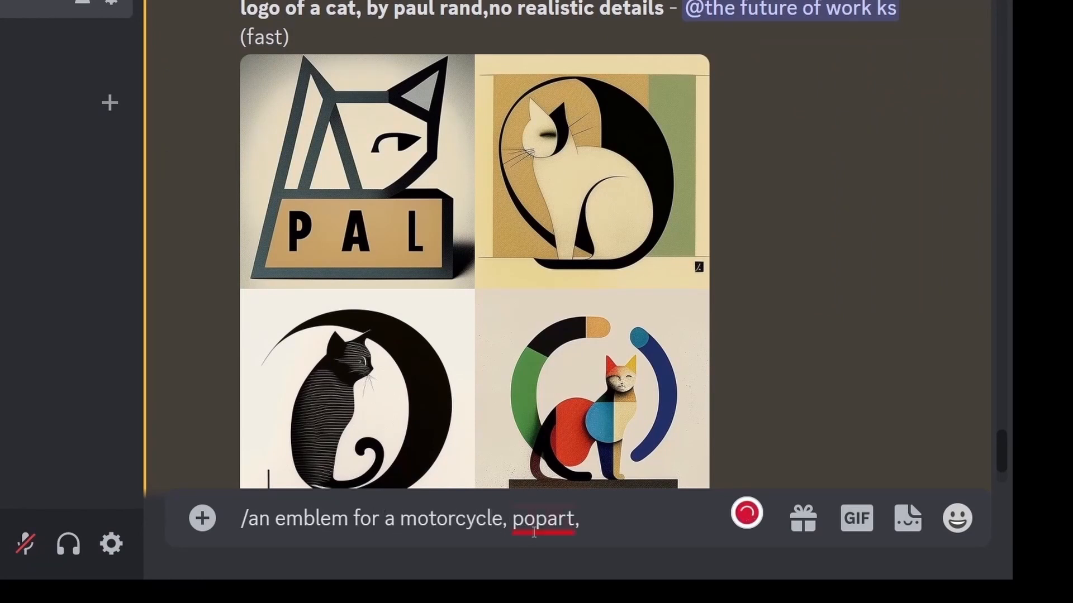
{"action": "left_click", "coordinate": [607, 532]}
{"action": "type", "text": "--no realistic "}
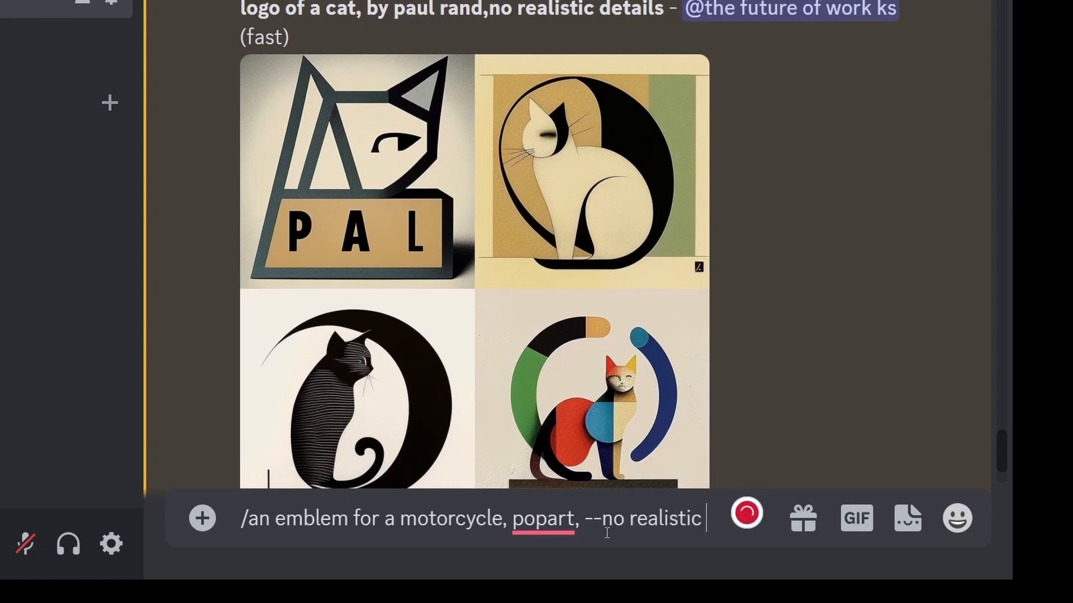
{"action": "type", "text": "details"}
{"action": "key", "text": "Return"}
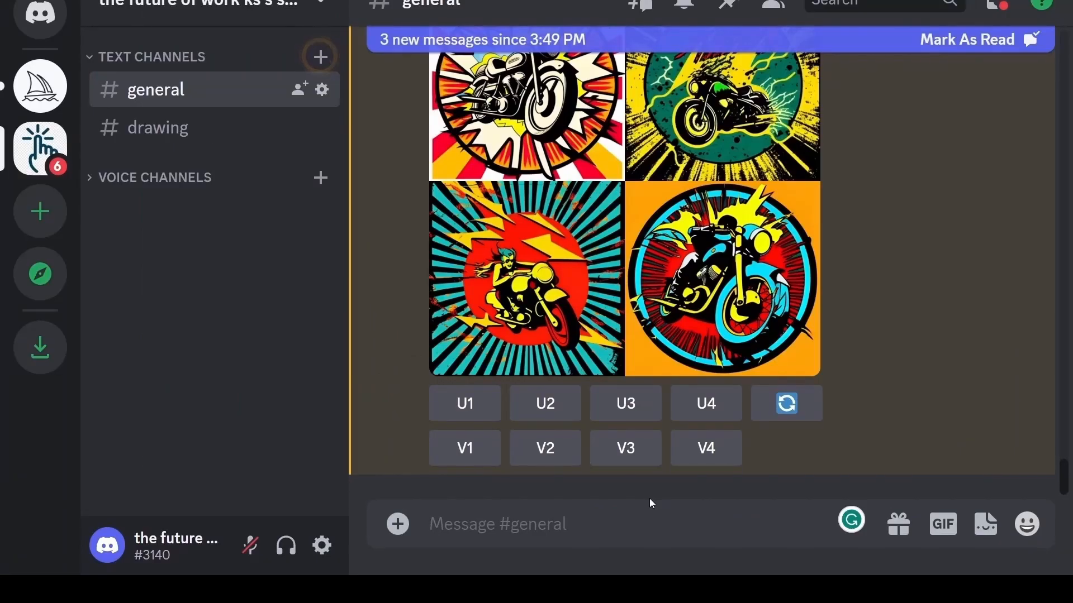
Enter the /imagine prompt "an emblem logo for a motorcycle, --no realistic details".
{"action": "type", "text": "/im"}
{"action": "key", "text": "Tab"}
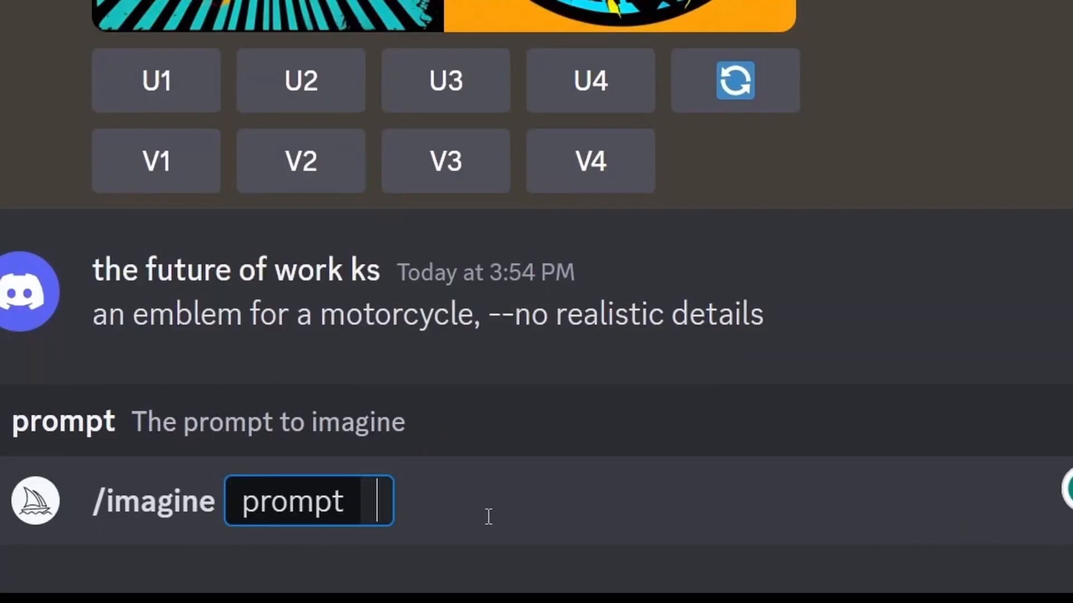
{"action": "type", "text": "an emblem for a motorcycle, --no realistic details"}
{"action": "type", "text": "logo"}
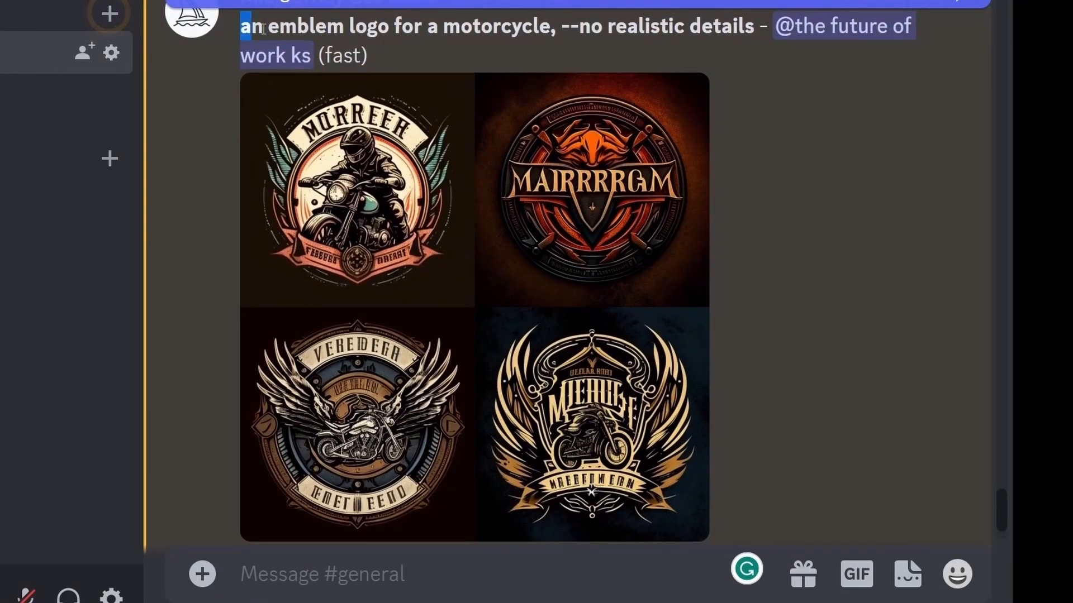
Copy the posted motorcycle emblem prompt, insert "psychedelic art" after "motorcycle,", submit it and view the four results.
{"action": "left_click_drag", "start_coordinate": [263, 28], "coordinate": [762, 17]}
{"action": "key", "text": "ctrl+c"}
{"action": "left_click", "coordinate": [385, 584]}
{"action": "key", "text": "ctrl+v"}
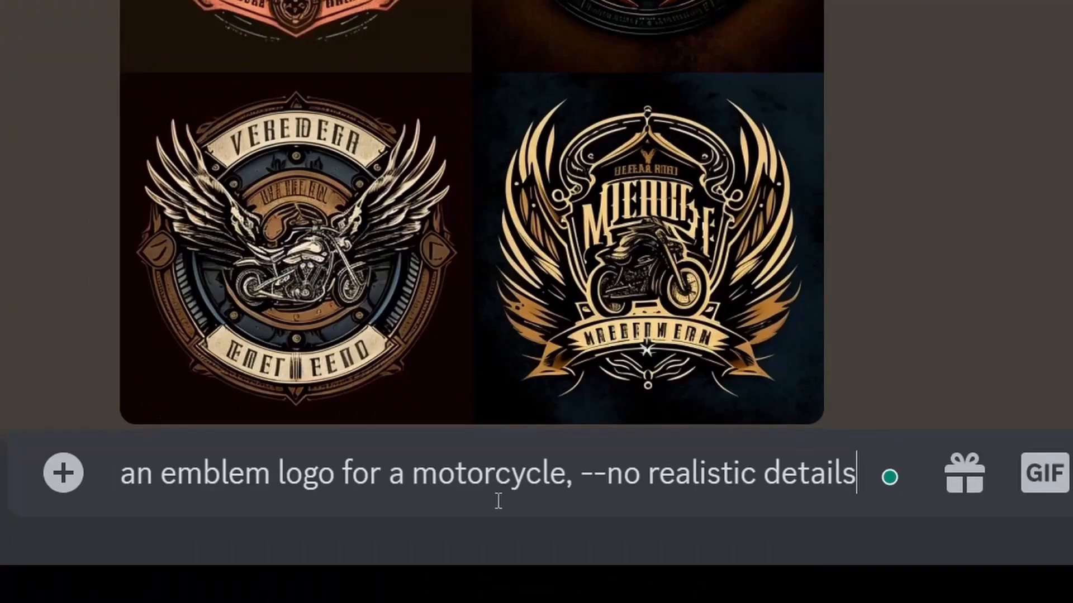
{"action": "left_click", "coordinate": [574, 486]}
{"action": "type", "text": ",psychedelic art"}
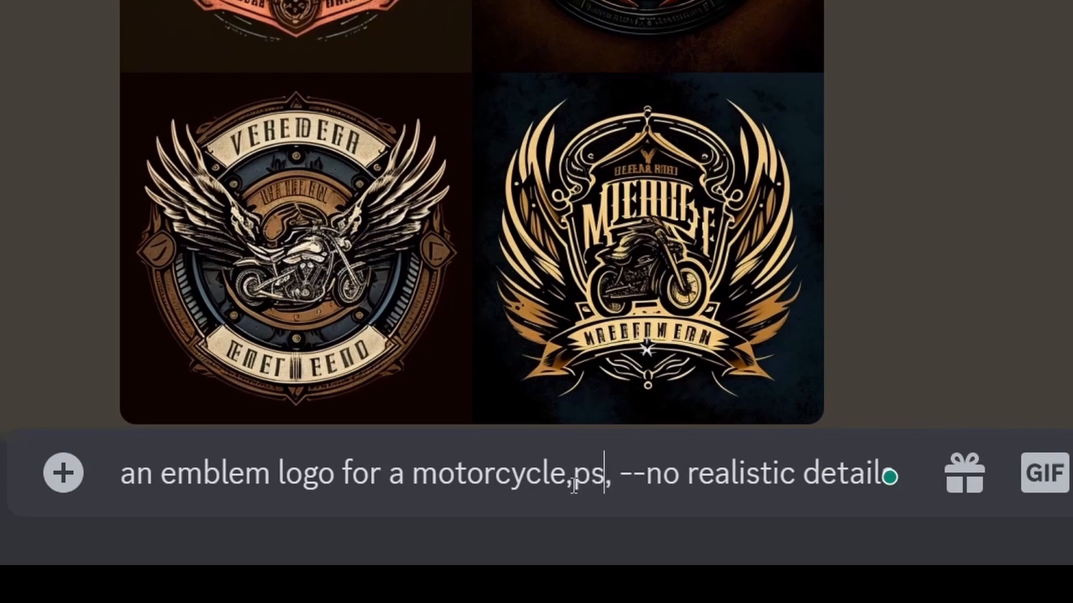
{"action": "key", "text": "Return"}
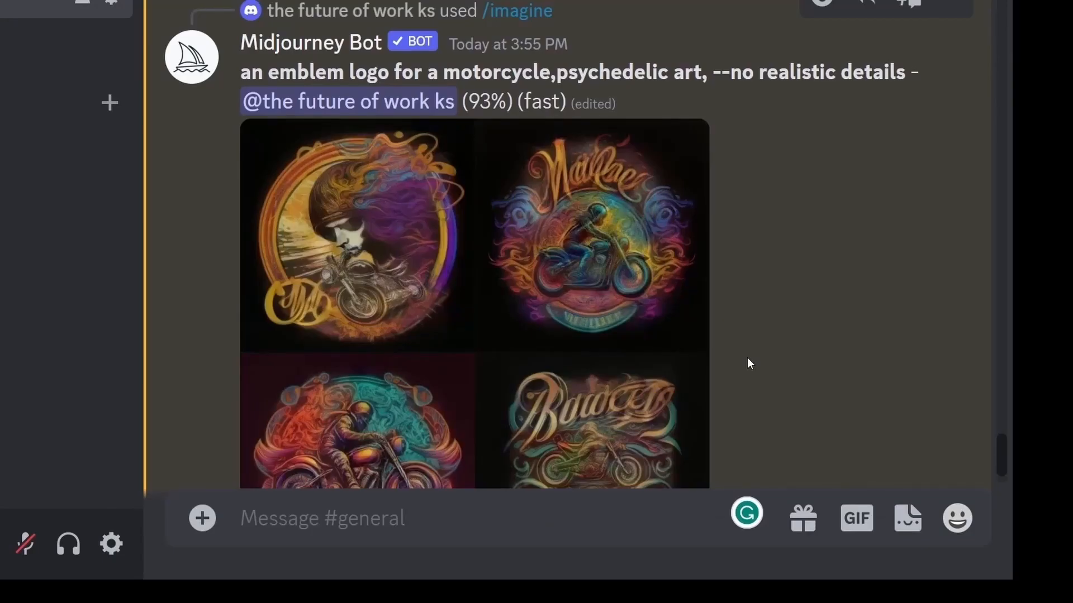
{"action": "scroll", "coordinate": [752, 357], "scroll_direction": "down", "scroll_amount": 2}
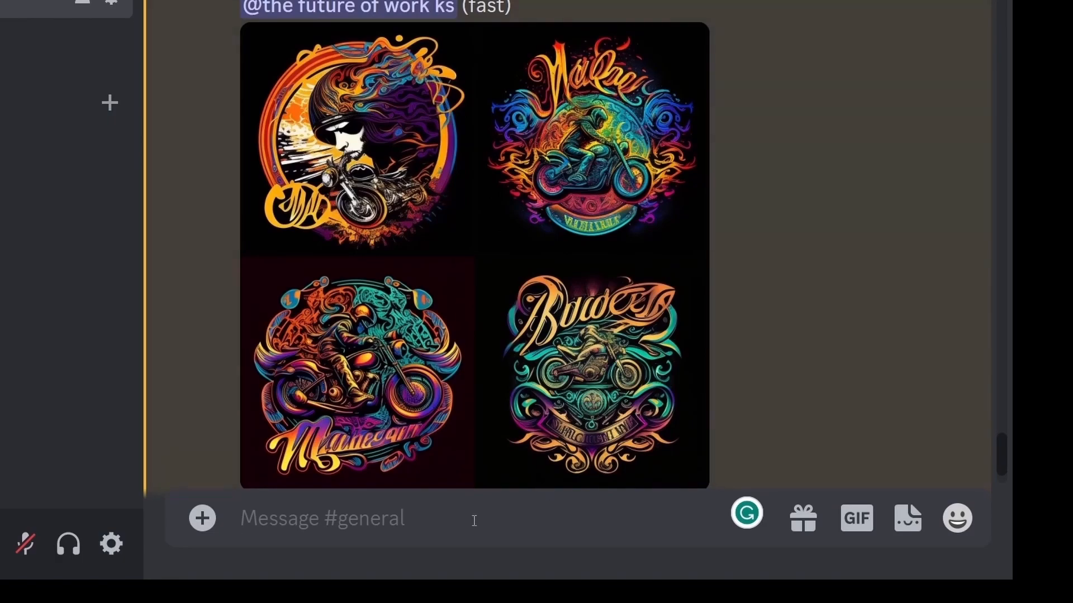
Start a new /imagine prompt and paste the psychedelic motorcycle emblem text into it.
{"action": "type", "text": "/imagine"}
{"action": "key", "text": "Return"}
{"action": "type", "text": "truck"}
{"action": "key", "text": "BackSpace"}
{"action": "key", "text": "BackSpace"}
{"action": "key", "text": "BackSpace"}
{"action": "key", "text": "BackSpace"}
{"action": "key", "text": "BackSpace"}
{"action": "key", "text": "ctrl+v"}
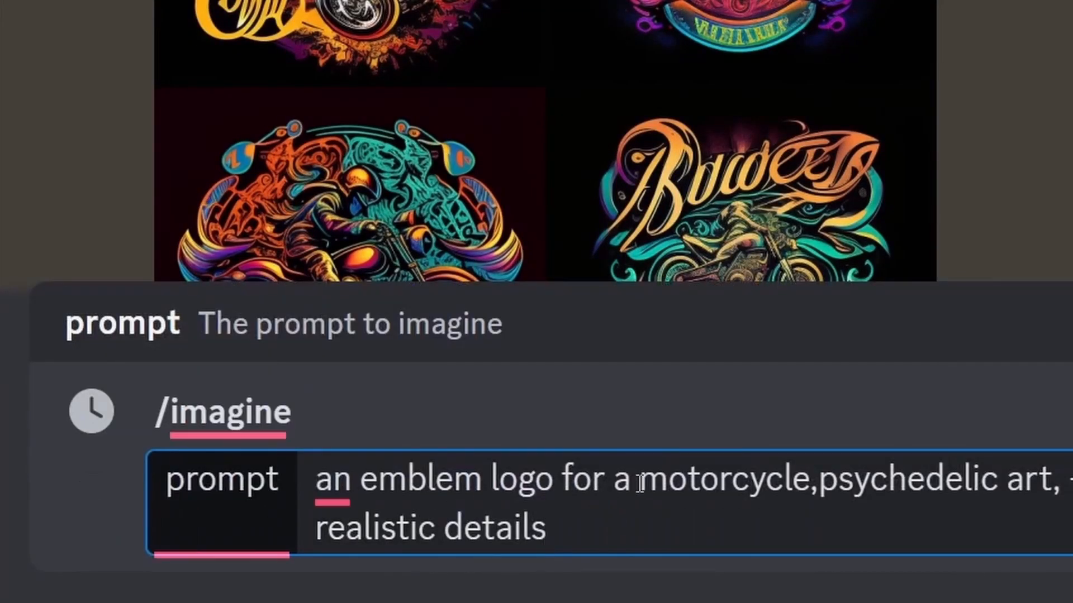
Replace "motorcycle" with "truck" and "psychedelic art" with "screen print" in the prompt, submit it and view the results.
{"action": "left_click_drag", "start_coordinate": [641, 484], "coordinate": [810, 483]}
{"action": "type", "text": "truck"}
{"action": "left_click_drag", "start_coordinate": [730, 479], "coordinate": [962, 479]}
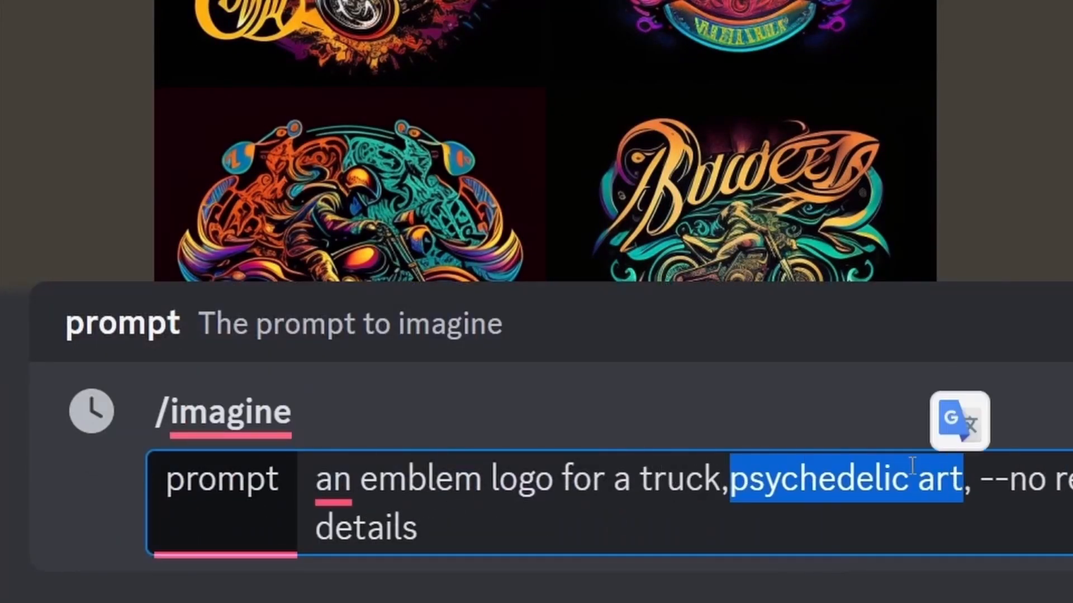
{"action": "type", "text": "screen print"}
{"action": "key", "text": "ctrl+shift+End"}
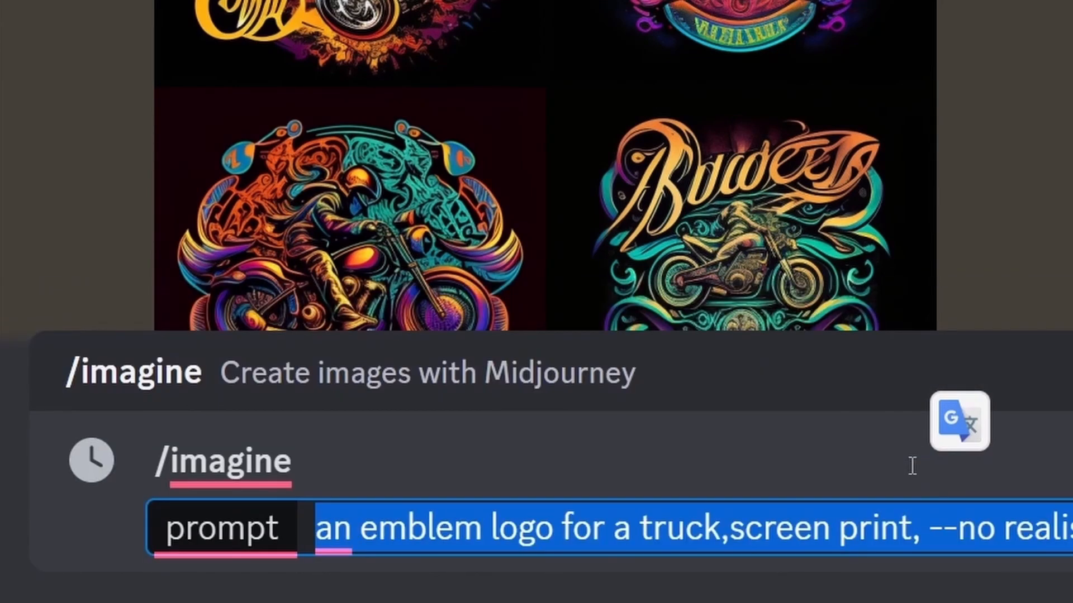
{"action": "key", "text": "Return"}
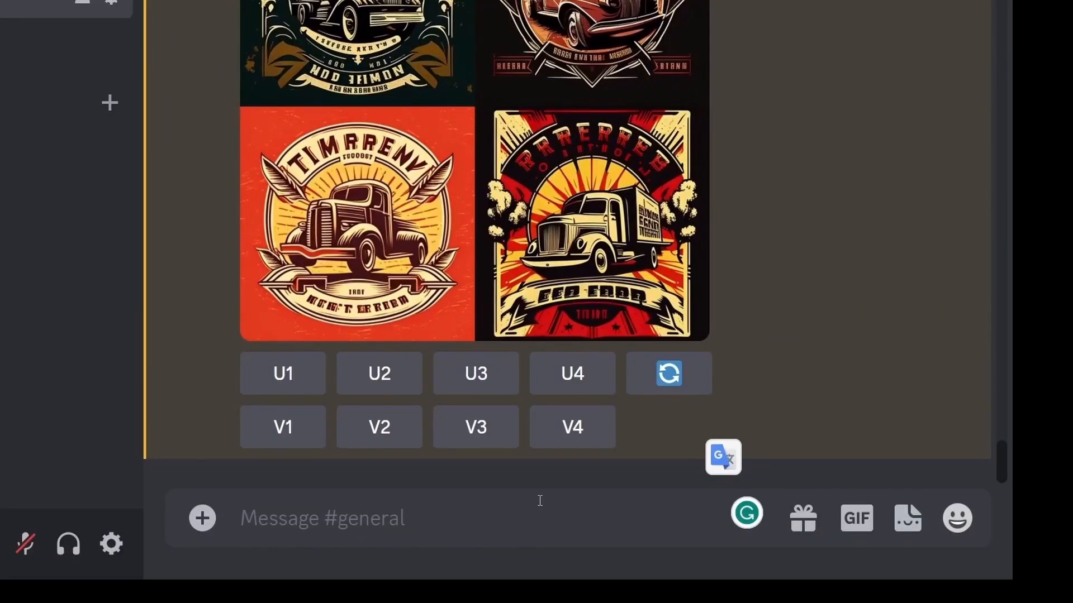
{"action": "scroll", "coordinate": [746, 313], "scroll_direction": "up", "scroll_amount": 2}
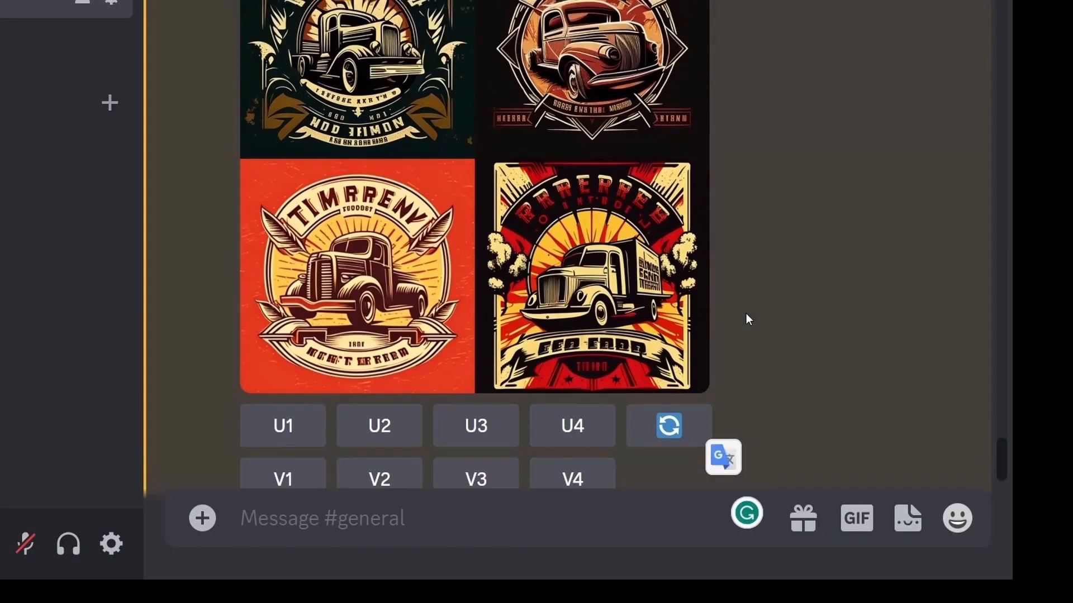
Generate images with /imagine from the prompt "an chocolate brand,line,popart,simple,vector--no realistic details" and review the results.
{"action": "scroll", "coordinate": [686, 347], "scroll_direction": "down", "scroll_amount": 1}
{"action": "type", "text": "/im"}
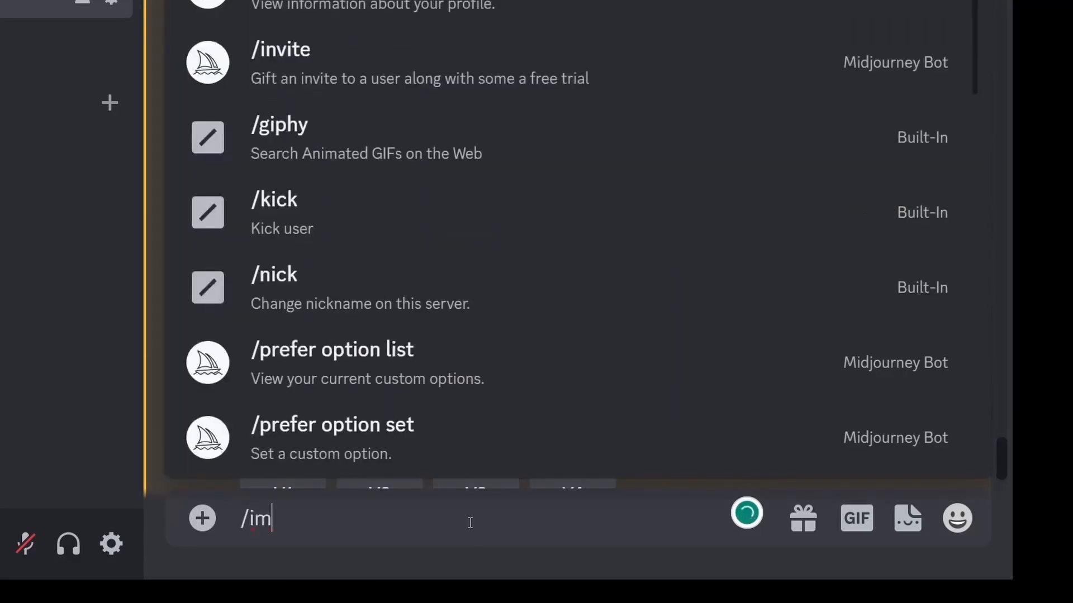
{"action": "key", "text": "Tab"}
{"action": "type", "text": "an chocolate brand"}
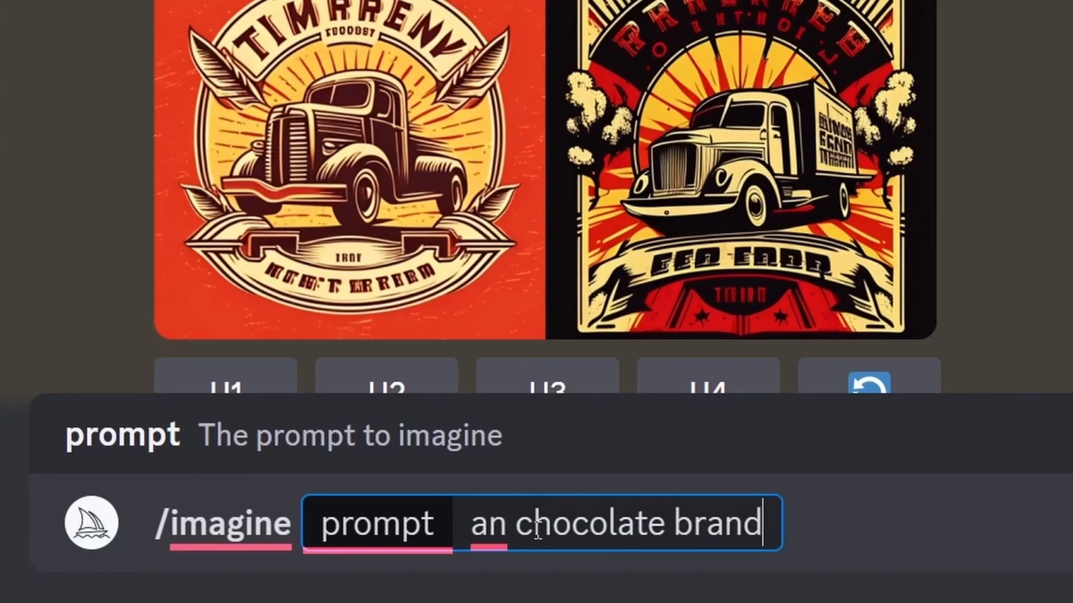
{"action": "type", "text": ",line,"}
{"action": "type", "text": "popart,simple,vector--no realistic details"}
{"action": "key", "text": "Return"}
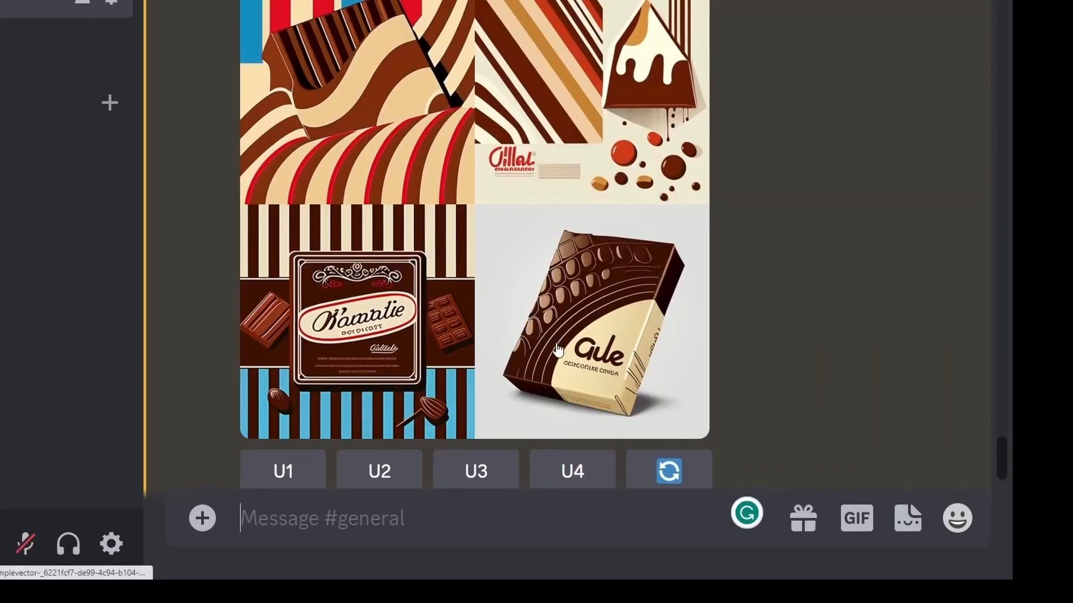
{"action": "scroll", "coordinate": [441, 186], "scroll_direction": "up", "scroll_amount": 3}
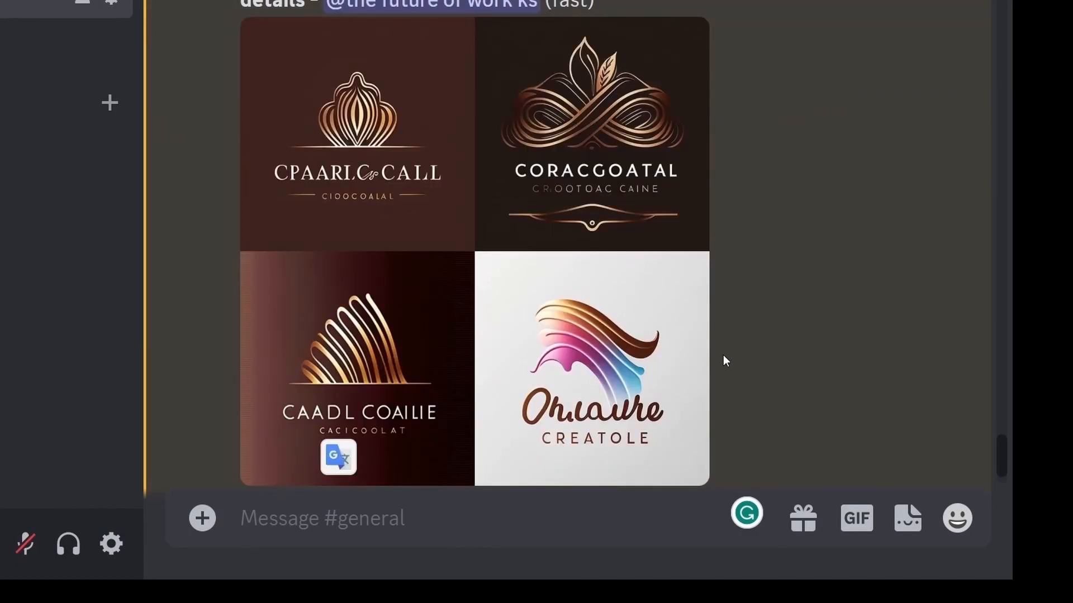
Generate images with /imagine from the prompt "a logo for a coffee brand,screen print,simple,vector" with realistic details excluded.
{"action": "left_click_drag", "start_coordinate": [548, 528], "coordinate": [300, 486]}
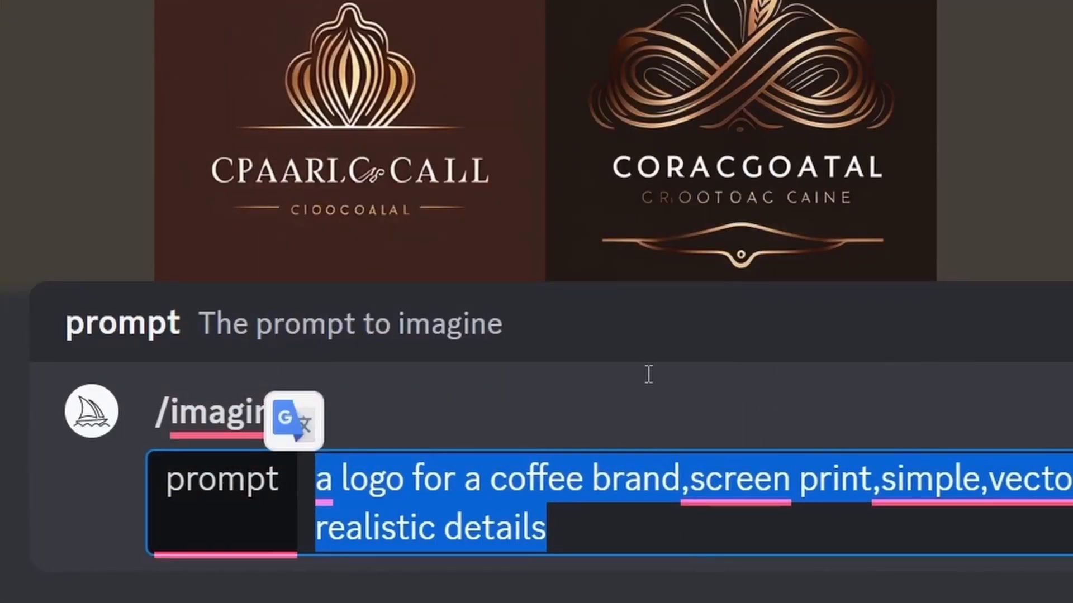
{"action": "key", "text": "Return"}
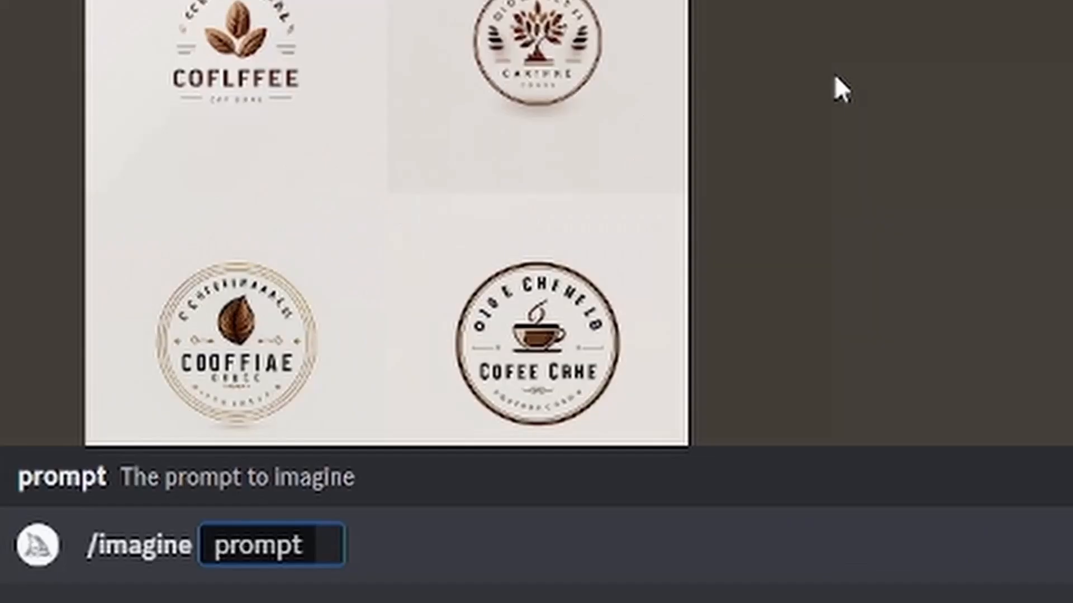
Generate images with /imagine from the prompt "logo desgin for a coffee company called " cat coffee",white background".
{"action": "type", "text": "logo desgin"}
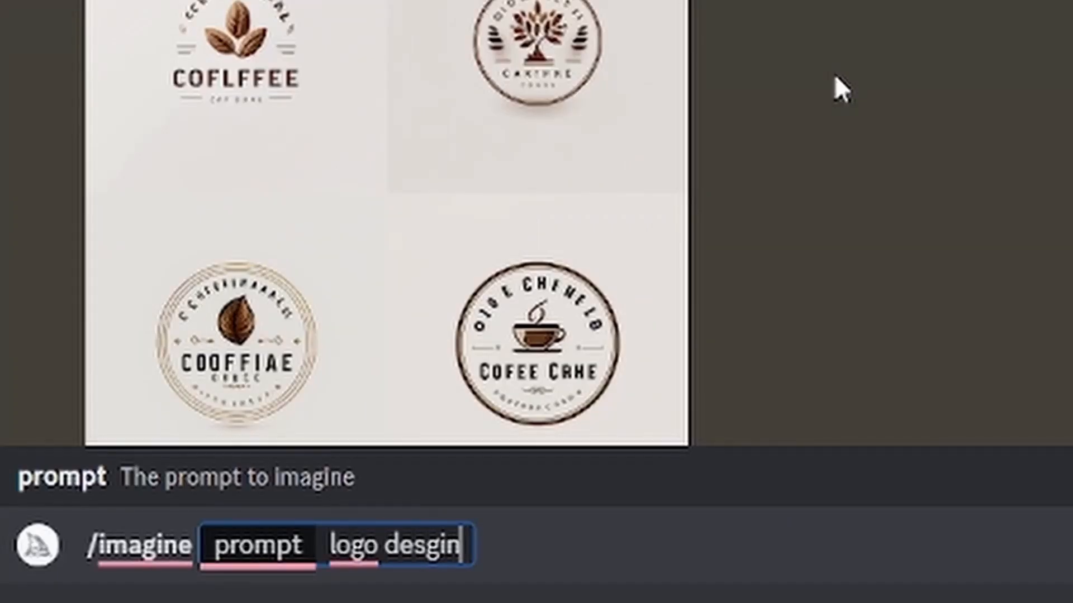
{"action": "type", "text": " for a coffee company called \" cat coffee\""}
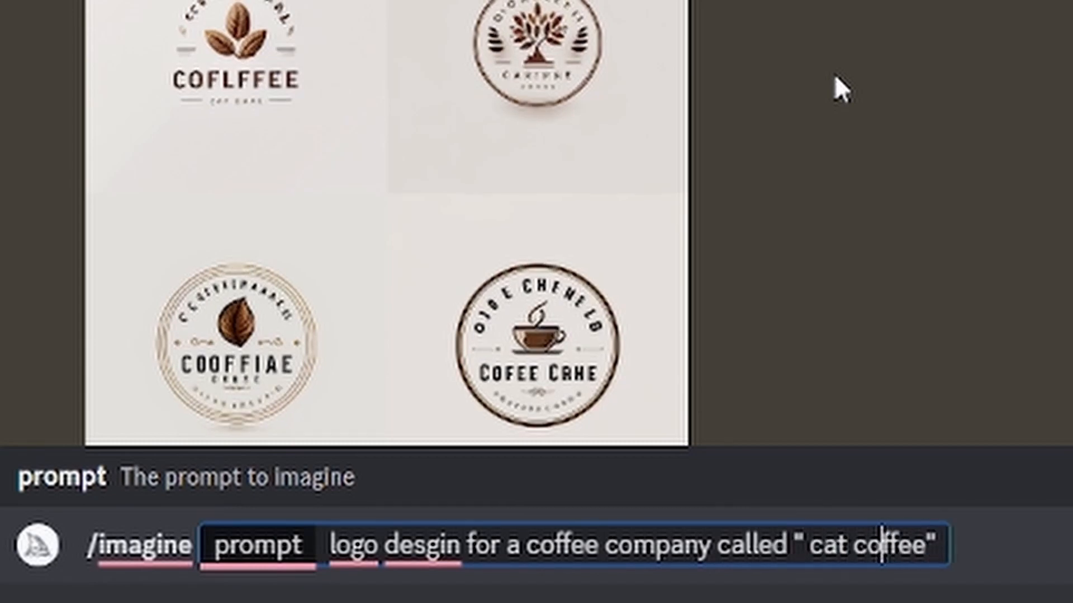
{"action": "type", "text": ",white background"}
{"action": "key", "text": "Return"}
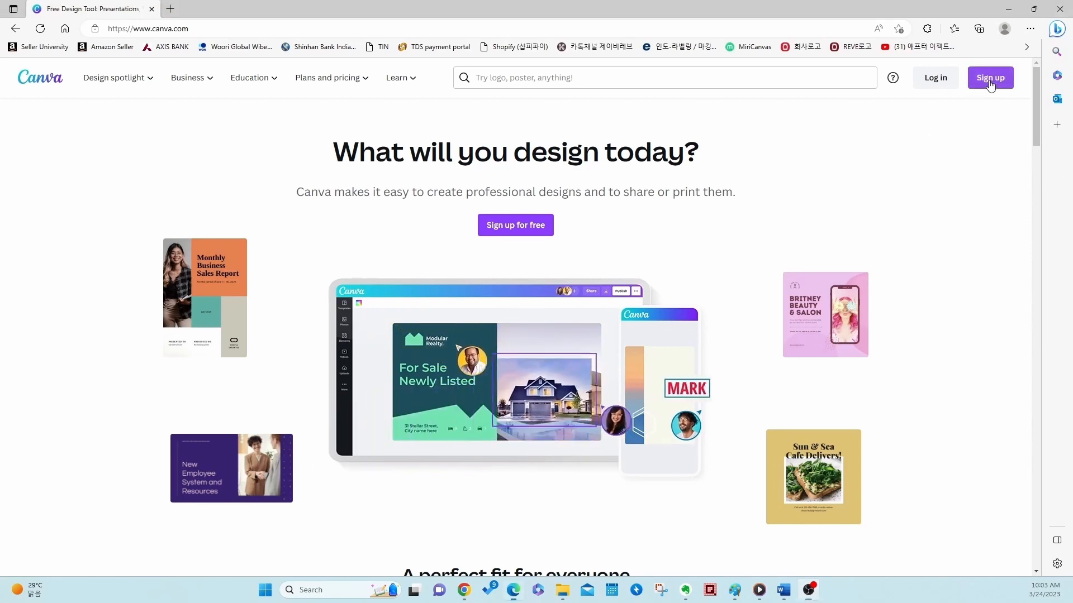
On Canva, sign up with a Google account and create a blank logo design.
{"action": "left_click", "coordinate": [990, 84]}
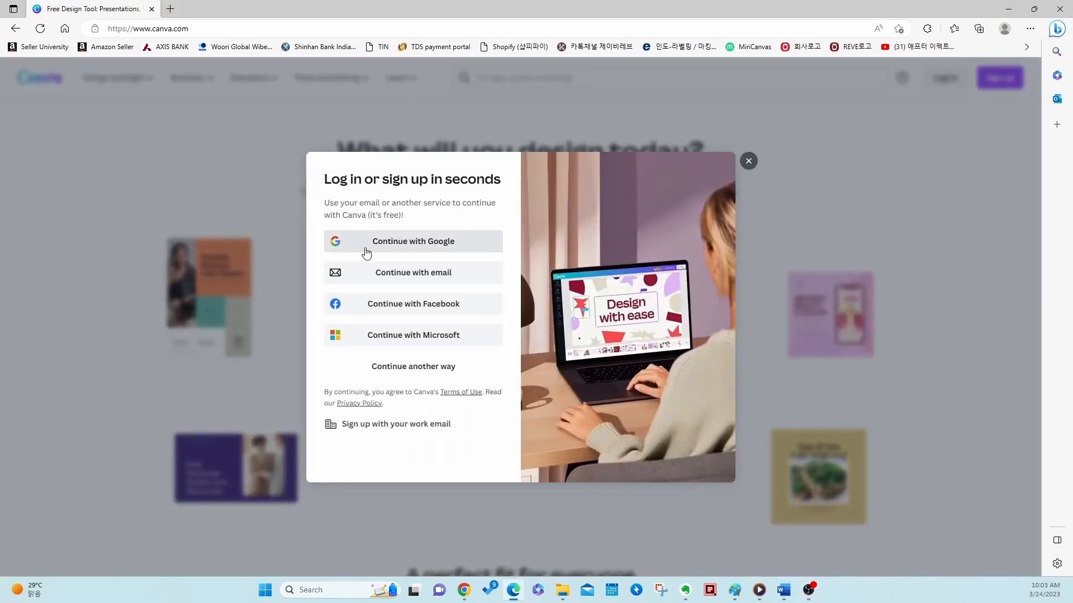
{"action": "left_click", "coordinate": [365, 250]}
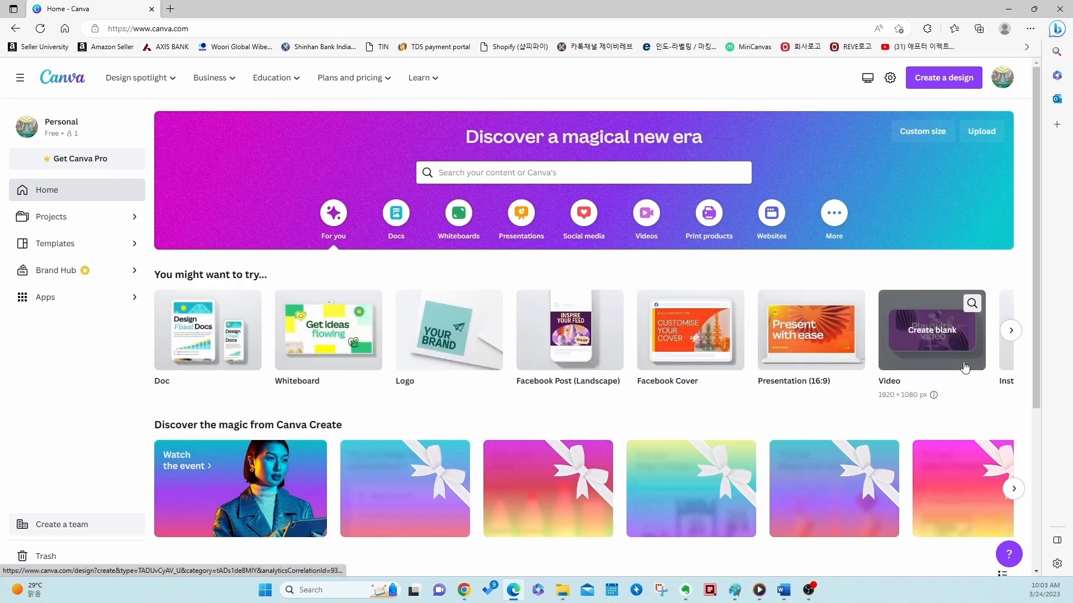
{"action": "left_click", "coordinate": [450, 354]}
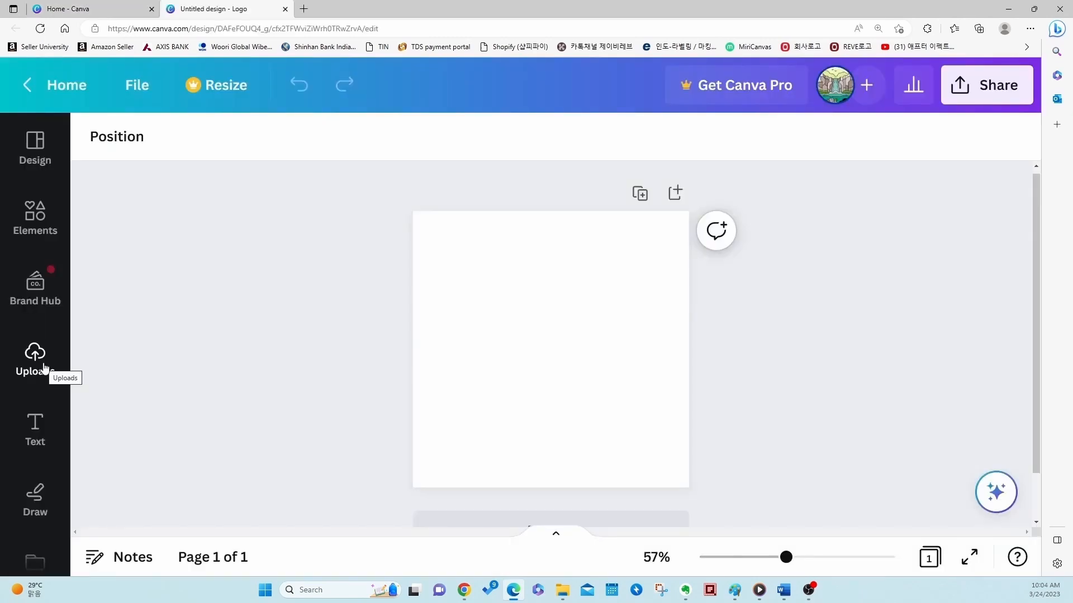
Place the uploaded cat cafe logo image on the page and enlarge it to fill the whole canvas.
{"action": "left_click", "coordinate": [35, 358]}
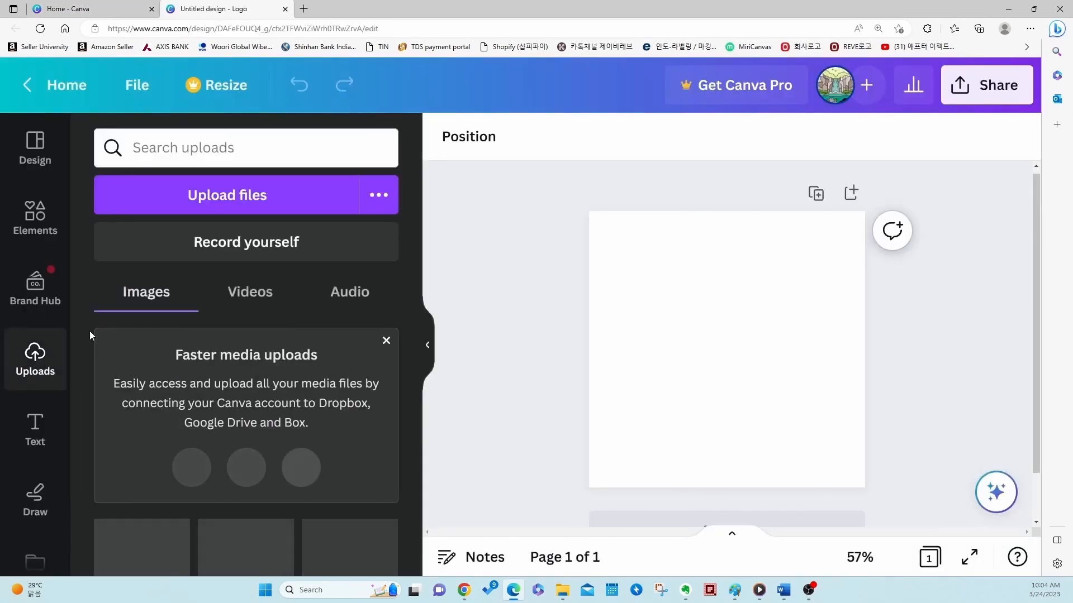
{"action": "left_click", "coordinate": [384, 342]}
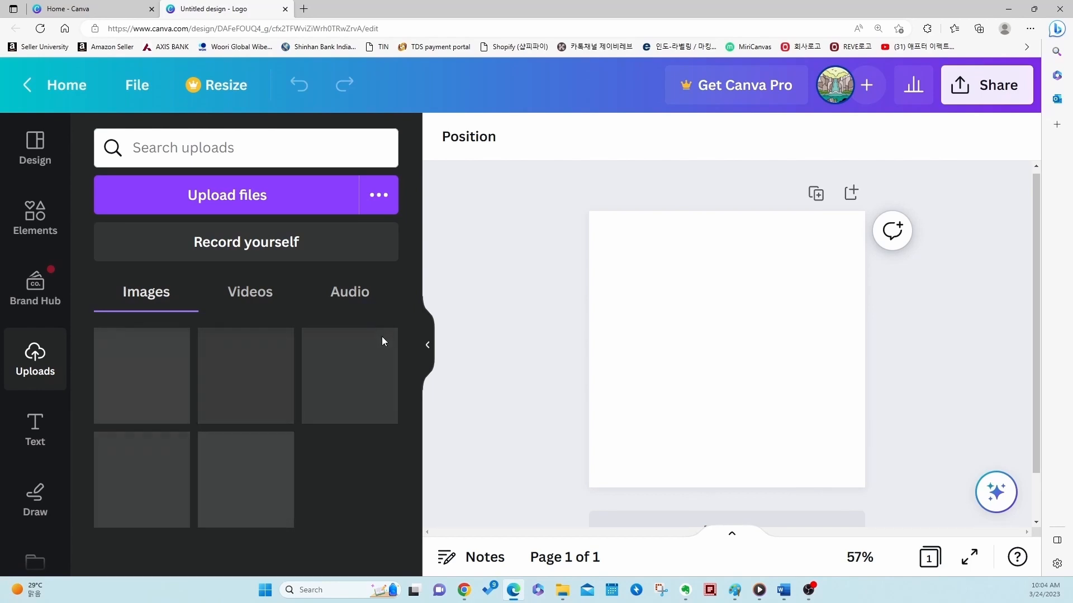
{"action": "left_click", "coordinate": [220, 196]}
{"action": "double_click", "coordinate": [220, 196]}
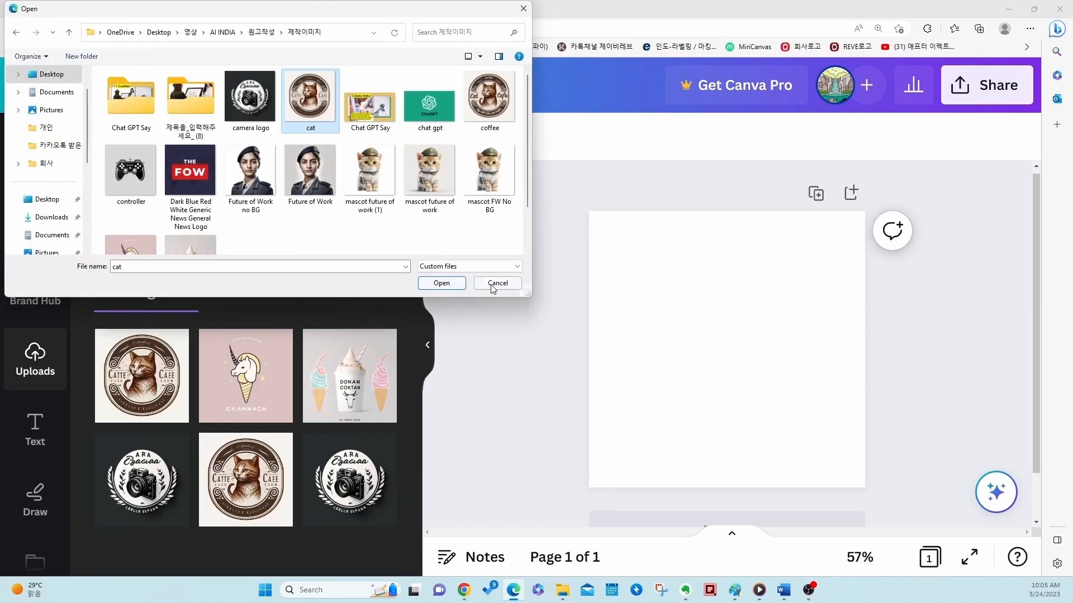
{"action": "left_click", "coordinate": [496, 282]}
{"action": "left_click", "coordinate": [144, 405]}
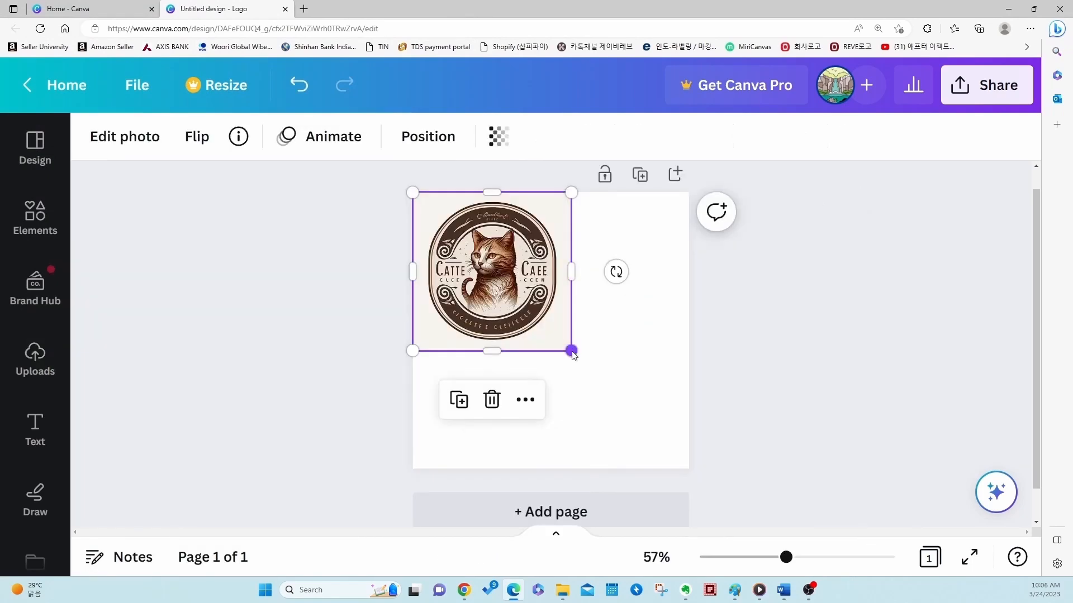
{"action": "left_click_drag", "start_coordinate": [577, 354], "coordinate": [693, 472]}
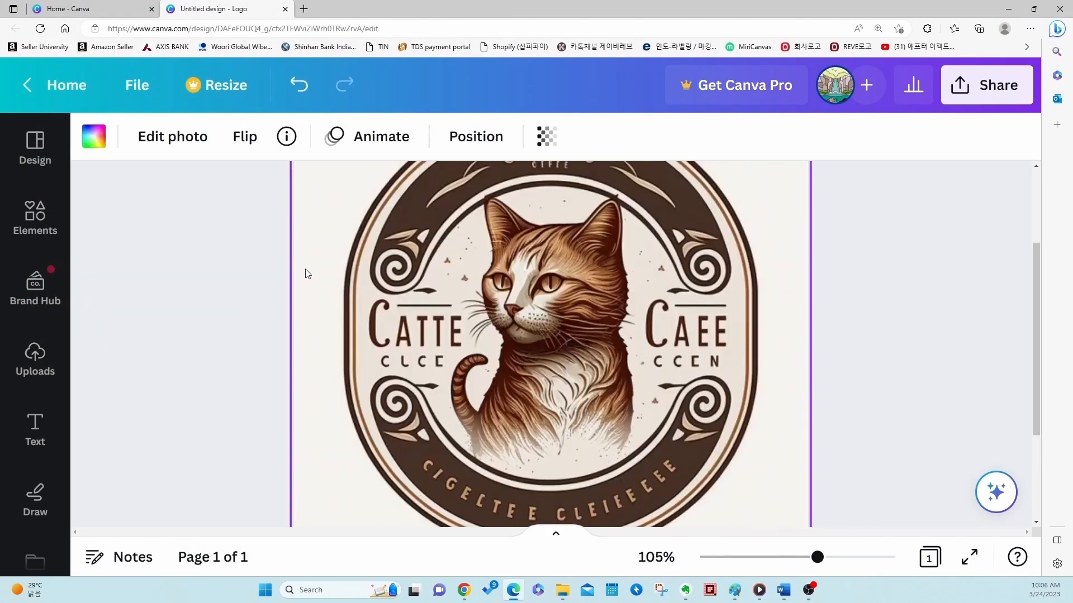
Add a square shape and resize it into a flat rectangle covering the "CATTE" lettering beside the cat.
{"action": "left_click", "coordinate": [34, 218]}
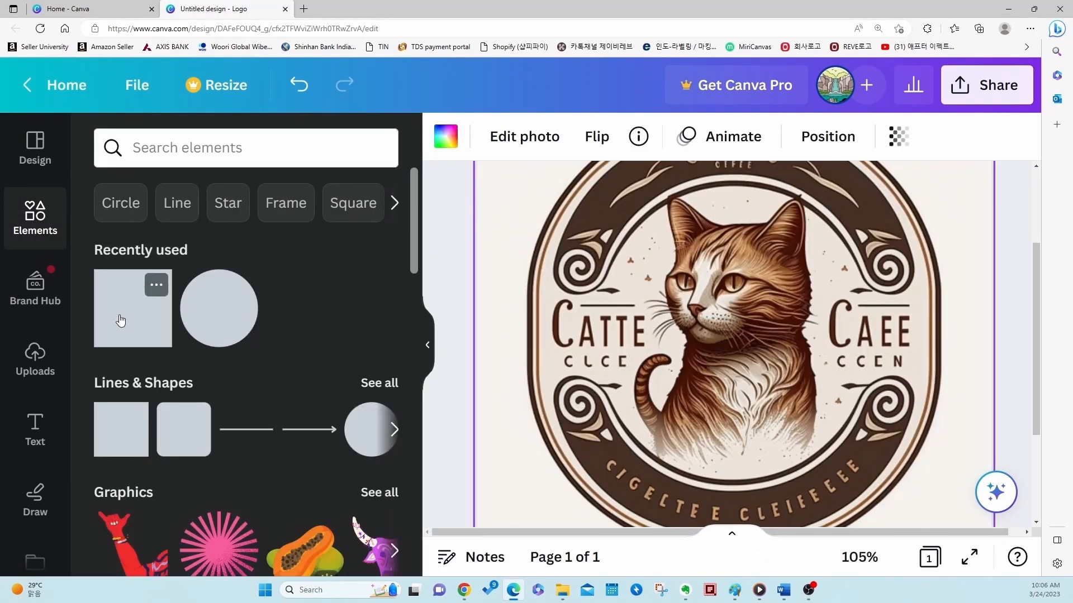
{"action": "left_click", "coordinate": [124, 321]}
{"action": "left_click_drag", "start_coordinate": [739, 256], "coordinate": [607, 334]}
{"action": "left_click", "coordinate": [884, 447]}
{"action": "left_click_drag", "start_coordinate": [683, 334], "coordinate": [639, 334]}
{"action": "left_click_drag", "start_coordinate": [595, 333], "coordinate": [606, 332]}
{"action": "left_click_drag", "start_coordinate": [539, 334], "coordinate": [545, 335]}
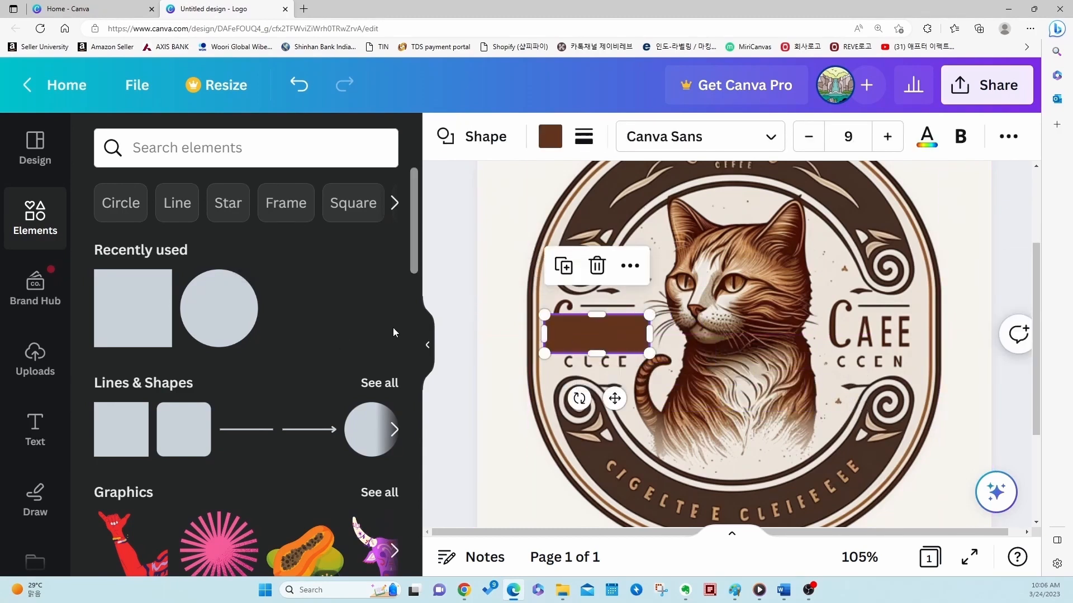
Fill the rectangle with the light beige from the photo colors.
{"action": "left_click", "coordinate": [549, 137]}
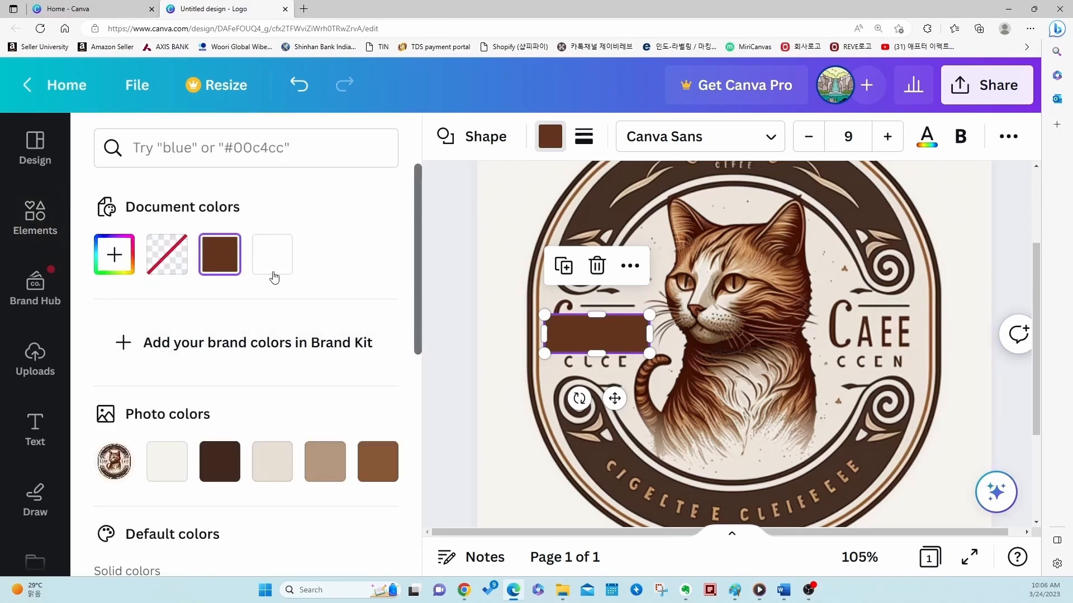
{"action": "scroll", "coordinate": [274, 287], "scroll_direction": "down", "scroll_amount": 8}
{"action": "scroll", "coordinate": [313, 306], "scroll_direction": "up", "scroll_amount": 5}
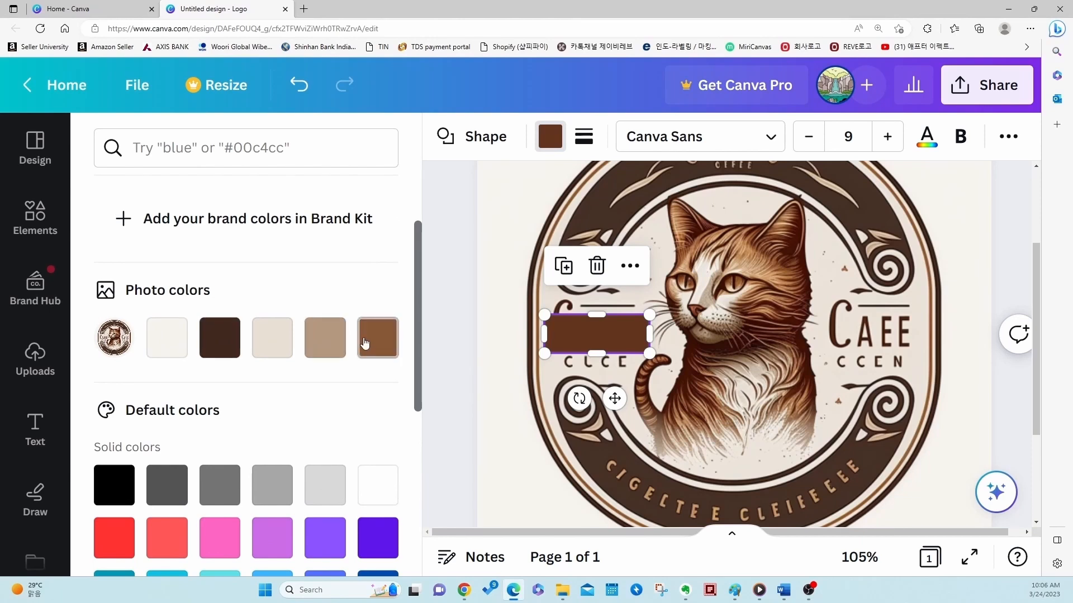
{"action": "left_click", "coordinate": [266, 343]}
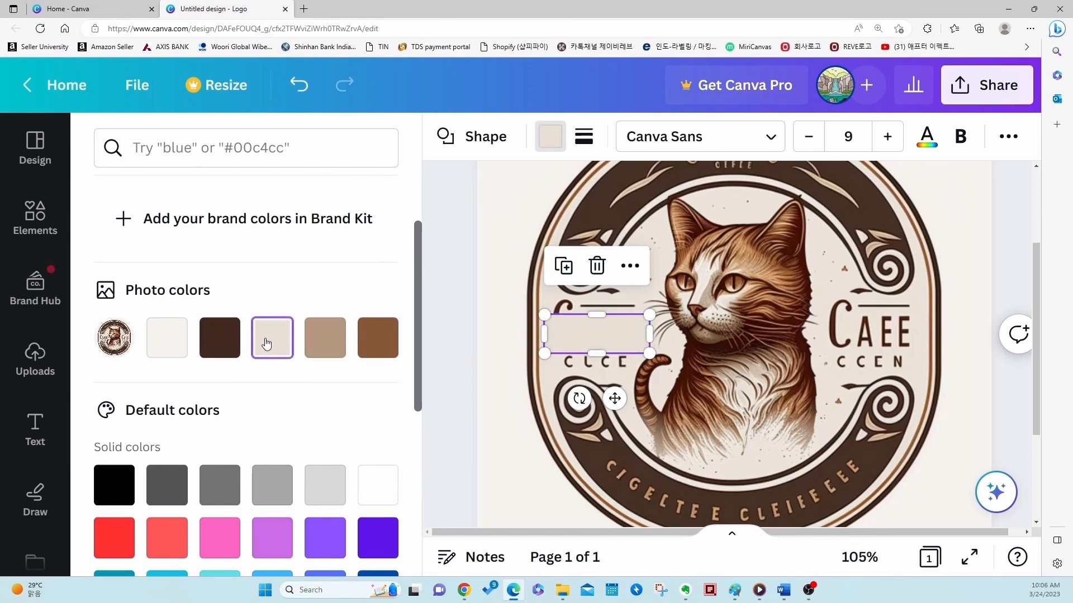
Fit the beige cover over the "CATTE" lettering and place another over the "CAEE" lettering on the opposite side of the cat.
{"action": "left_click", "coordinate": [637, 380]}
{"action": "left_click_drag", "start_coordinate": [629, 340], "coordinate": [871, 373]}
{"action": "left_click", "coordinate": [657, 369]}
{"action": "left_click", "coordinate": [659, 347]}
{"action": "left_click", "coordinate": [815, 358]}
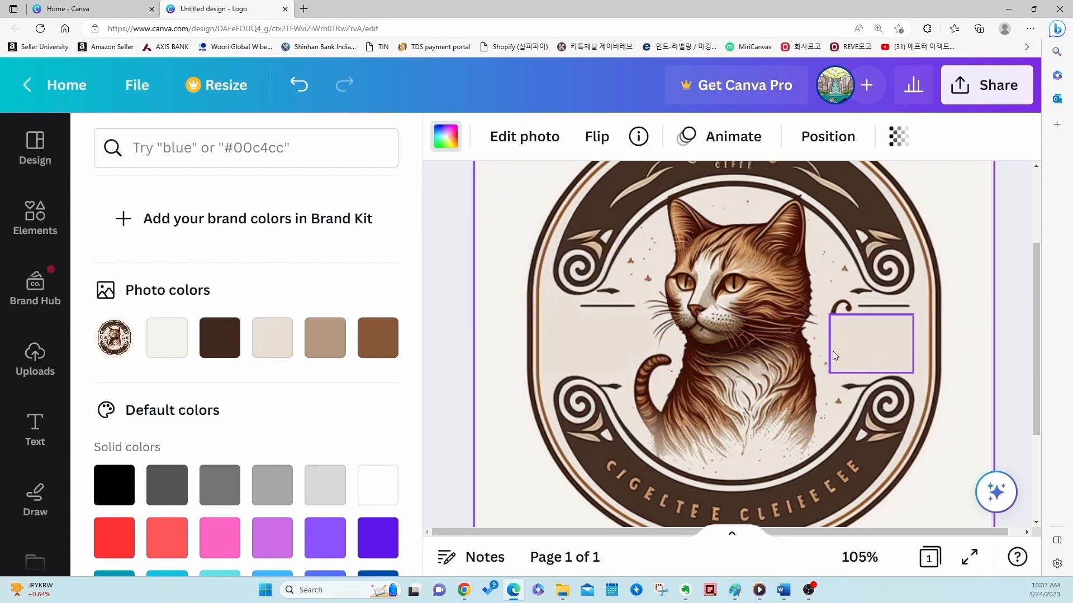
{"action": "left_click", "coordinate": [832, 356]}
{"action": "left_click_drag", "start_coordinate": [829, 343], "coordinate": [826, 344]}
Duplicate the beige cover and fit the copy over the remaining upper part of the "CAEE" lettering.
{"action": "left_click", "coordinate": [612, 352]}
{"action": "key", "text": "ctrl+d"}
{"action": "left_click_drag", "start_coordinate": [615, 376], "coordinate": [881, 319]}
{"action": "left_click_drag", "start_coordinate": [913, 314], "coordinate": [852, 315]}
{"action": "scroll", "coordinate": [853, 324], "scroll_direction": "up", "scroll_amount": 2}
{"action": "left_click", "coordinate": [853, 476]}
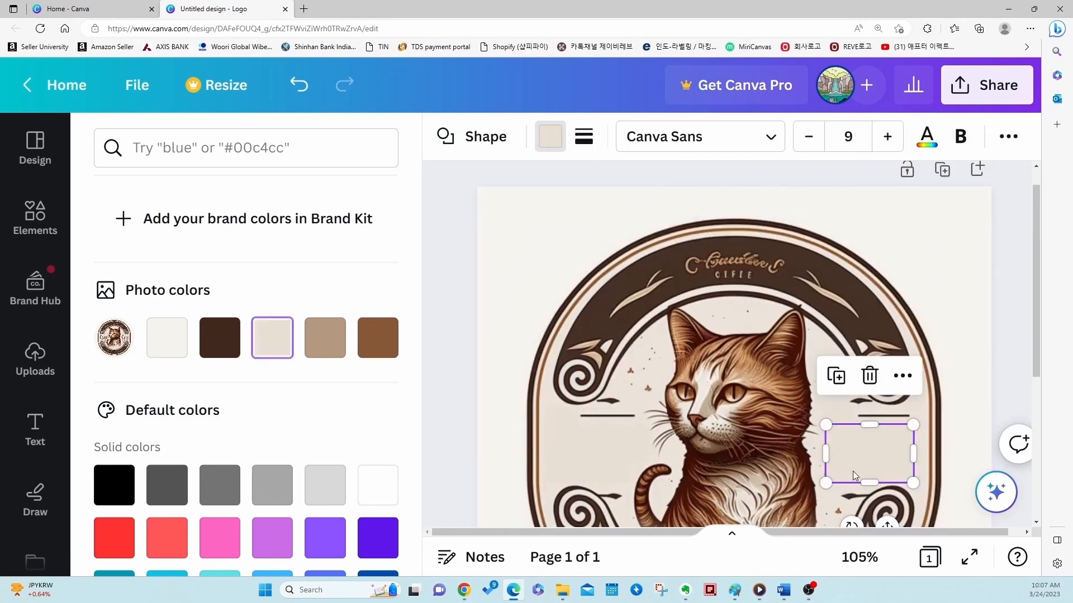
Place a resized copy of the cover on the lower band's lettering and fill it with the dark brown photo color.
{"action": "left_click_drag", "start_coordinate": [853, 476], "coordinate": [722, 335]}
{"action": "scroll", "coordinate": [722, 335], "scroll_direction": "down", "scroll_amount": 3}
{"action": "left_click_drag", "start_coordinate": [725, 251], "coordinate": [668, 428]}
{"action": "left_click_drag", "start_coordinate": [698, 425], "coordinate": [822, 427]}
{"action": "left_click_drag", "start_coordinate": [729, 402], "coordinate": [729, 416]}
{"action": "left_click", "coordinate": [219, 338]}
Tilt the dark brown cover to follow the lower band and duplicate it along the curve to hide all of its lettering.
{"action": "left_click_drag", "start_coordinate": [823, 430], "coordinate": [749, 435]}
{"action": "left_click_drag", "start_coordinate": [711, 484], "coordinate": [757, 488]}
{"action": "left_click_drag", "start_coordinate": [700, 452], "coordinate": [721, 444]}
{"action": "left_click_drag", "start_coordinate": [759, 413], "coordinate": [763, 422]}
{"action": "key", "text": "ctrl+d"}
{"action": "left_click_drag", "start_coordinate": [818, 486], "coordinate": [747, 474]}
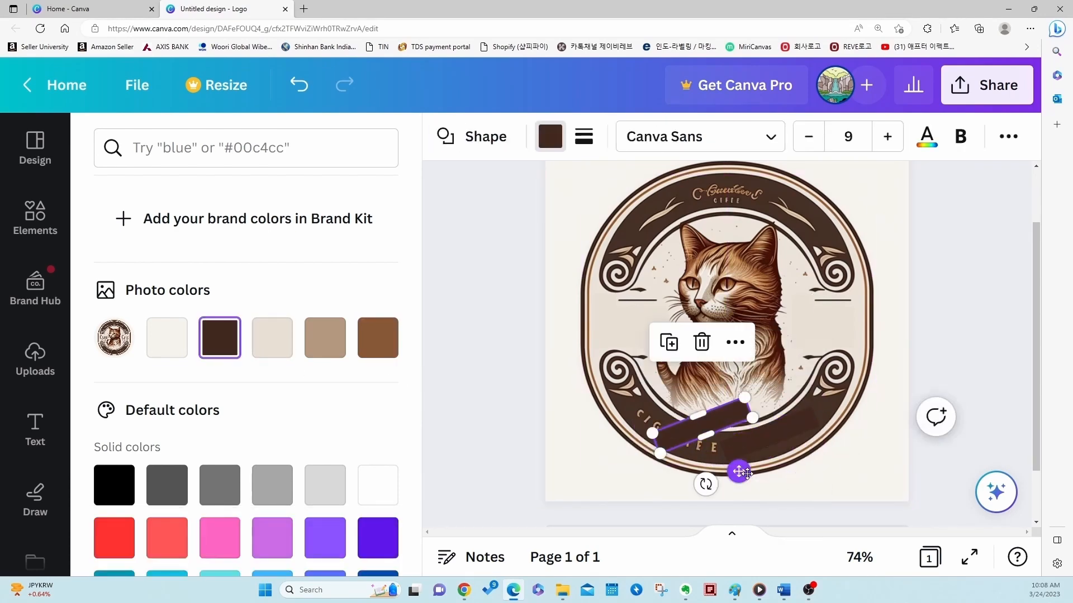
{"action": "scroll", "coordinate": [862, 318], "scroll_direction": "down", "scroll_amount": 5}
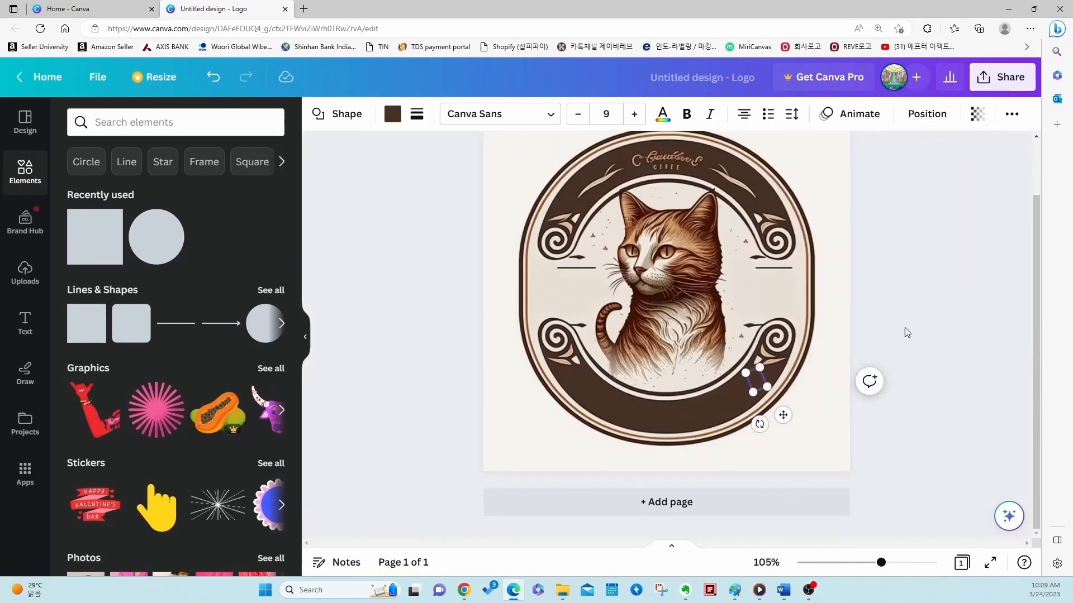
{"action": "left_click", "coordinate": [904, 330]}
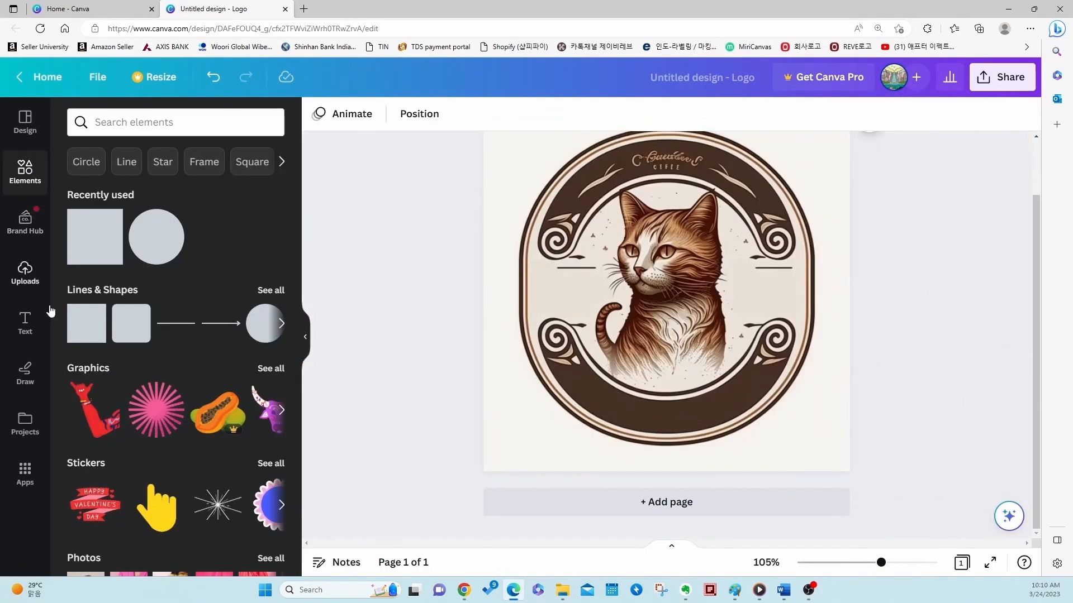
Add a heading reading "Cat Cafe" with a wide gap so the two words sit on either side of the cat.
{"action": "left_click", "coordinate": [32, 336]}
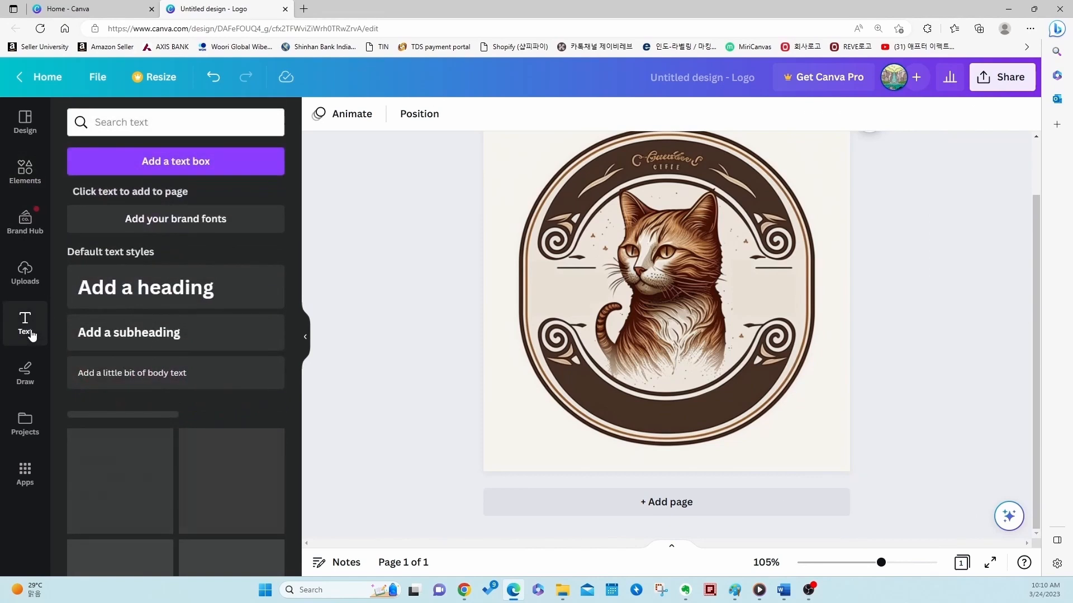
{"action": "left_click", "coordinate": [139, 302]}
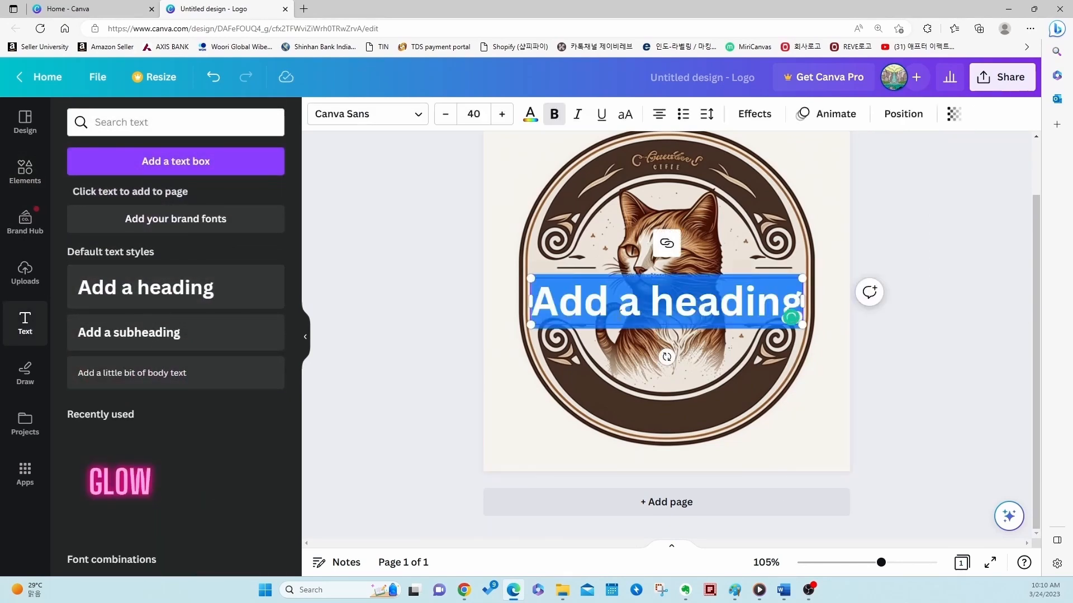
{"action": "left_click", "coordinate": [618, 312]}
{"action": "double_click", "coordinate": [548, 318]}
{"action": "type", "text": "Cat"}
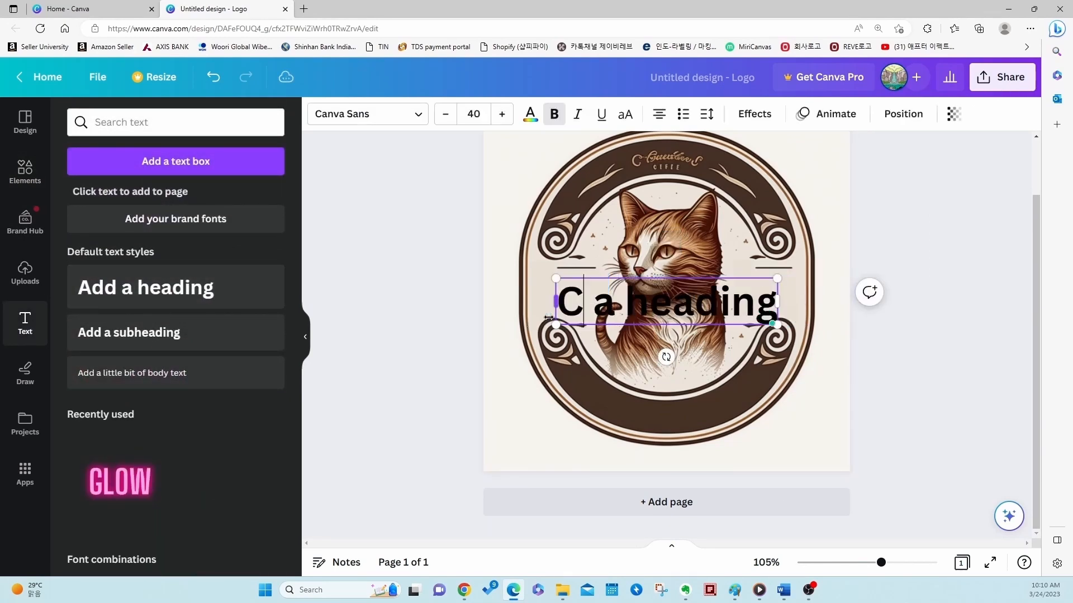
{"action": "type", "text": "C"}
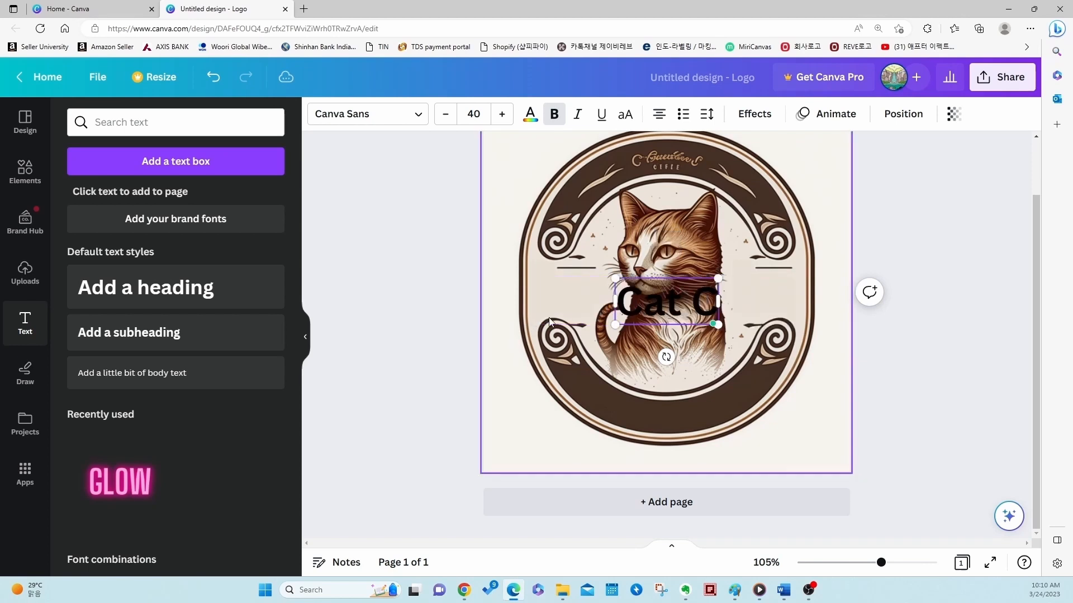
{"action": "type", "text": "offee"}
{"action": "key", "text": "BackSpace"}
{"action": "key", "text": "BackSpace"}
{"action": "key", "text": "BackSpace"}
{"action": "key", "text": "BackSpace"}
{"action": "key", "text": "BackSpace"}
{"action": "type", "text": "afe"}
{"action": "left_click", "coordinate": [665, 302]}
{"action": "left_click", "coordinate": [754, 358]}
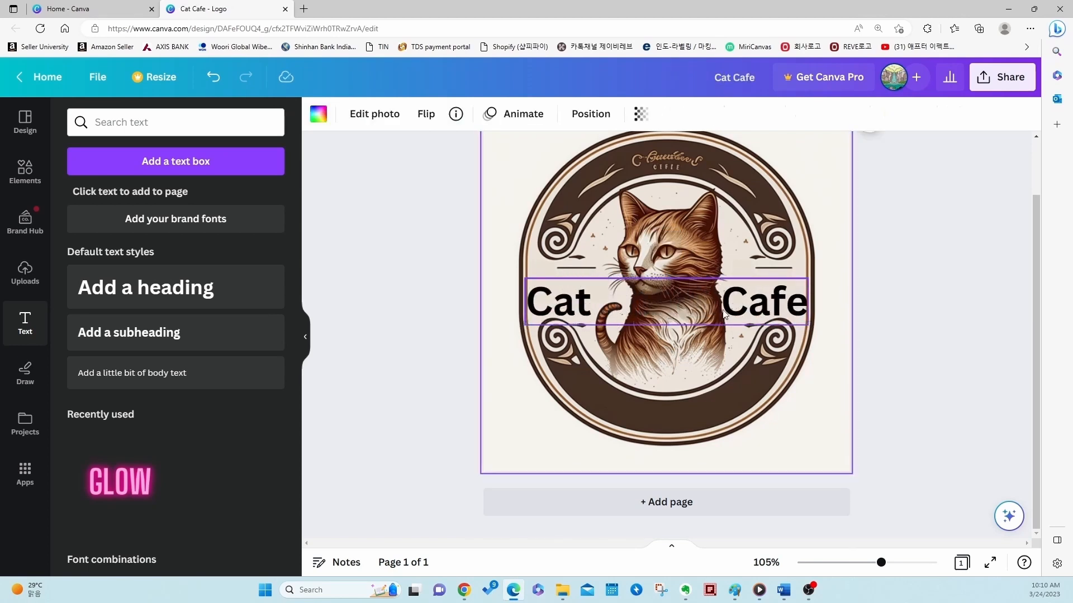
Move the "Cat Cafe" heading slightly up and set its font size to 38.
{"action": "left_click_drag", "start_coordinate": [753, 316], "coordinate": [751, 293]}
{"action": "left_click", "coordinate": [474, 114]}
{"action": "type", "text": "38"}
{"action": "key", "text": "Return"}
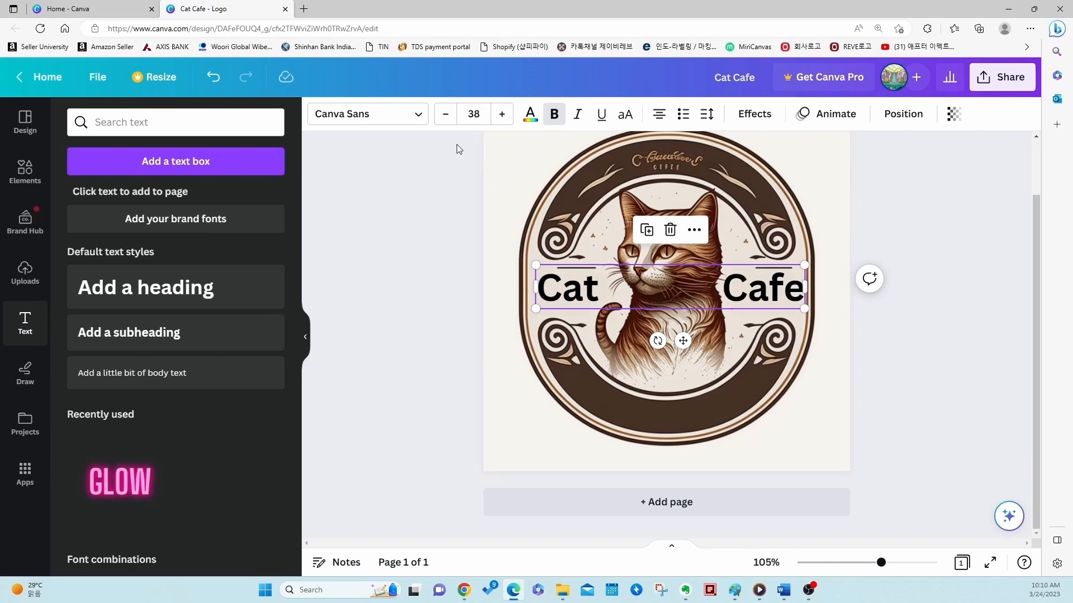
Set the heading's font to Bukhari Script and narrow the gap between "Cat" and "Cafe" to fit inside the emblem.
{"action": "left_click", "coordinate": [423, 120]}
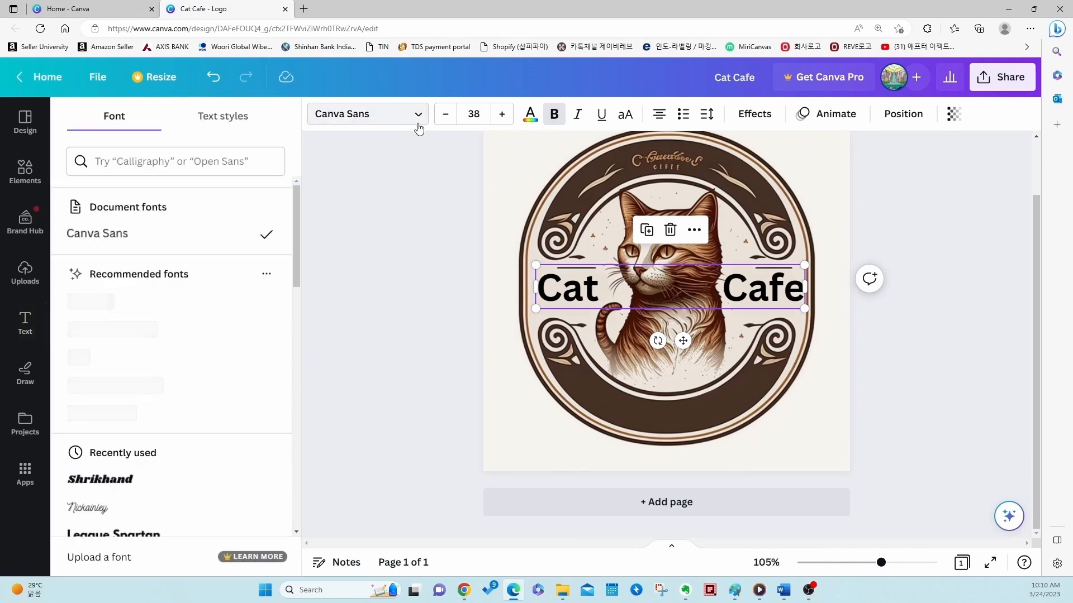
{"action": "scroll", "coordinate": [251, 309], "scroll_direction": "down", "scroll_amount": 3}
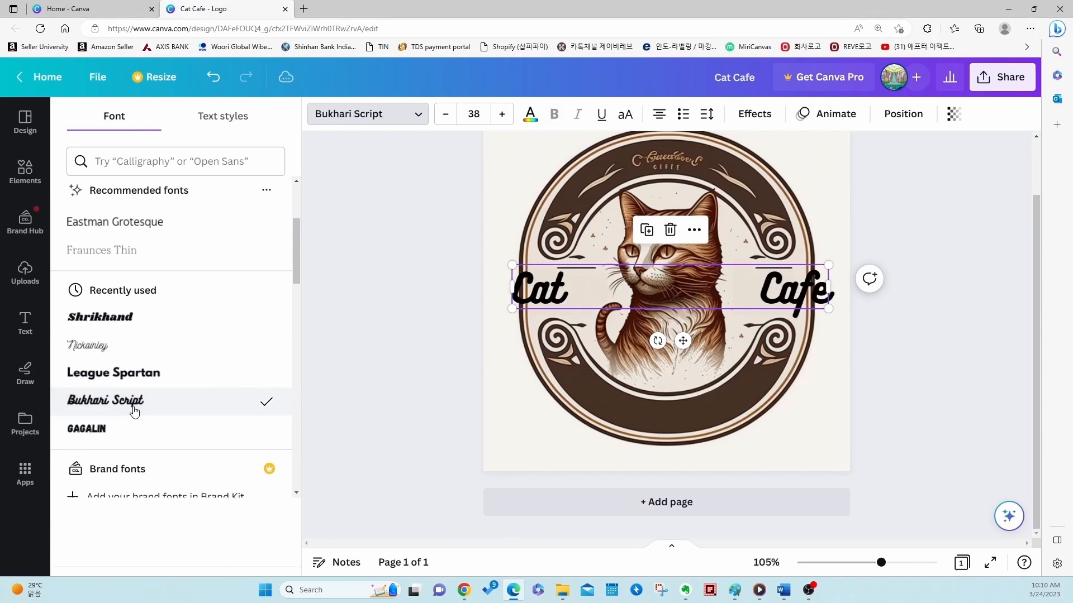
{"action": "double_click", "coordinate": [674, 298]}
{"action": "key", "text": "BackSpace"}
{"action": "key", "text": "BackSpace"}
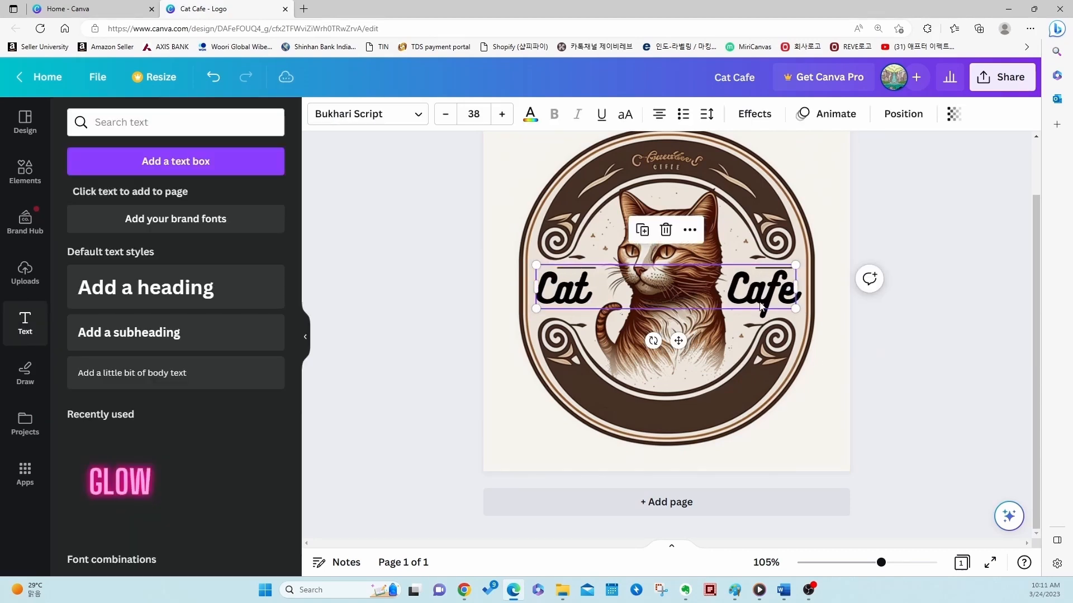
Duplicate the heading onto the emblem's lower band and replace its text with "Enjoy Coffee with Cats".
{"action": "key", "text": "ctrl+d"}
{"action": "left_click_drag", "start_coordinate": [674, 302], "coordinate": [674, 403]}
{"action": "double_click", "coordinate": [674, 404]}
{"action": "key", "text": "ctrl+a"}
{"action": "type", "text": "Enjoy Coffee with"}
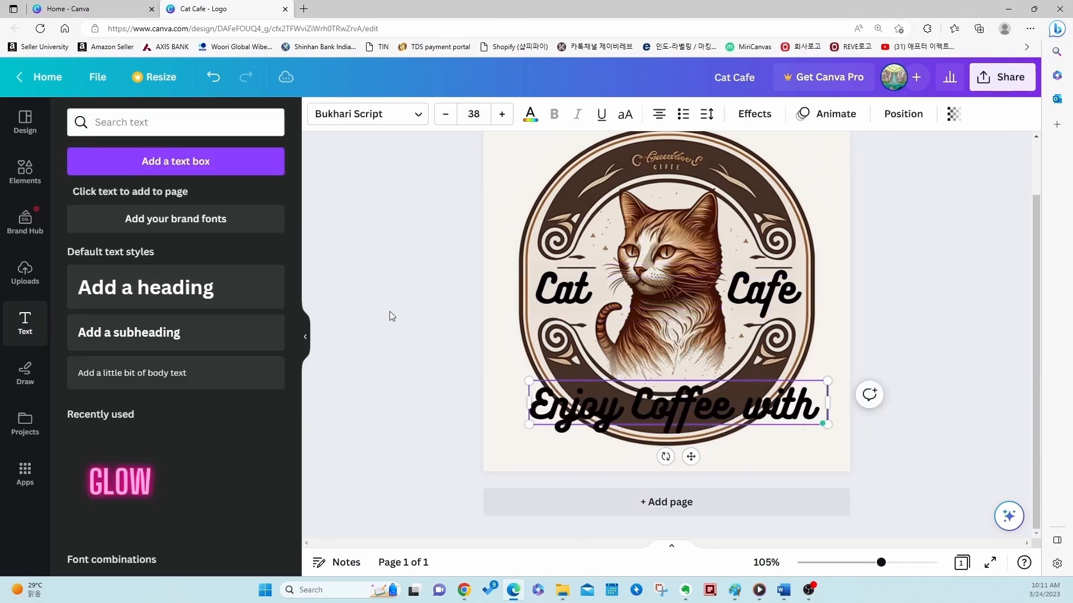
{"action": "type", "text": " Cats"}
Apply the Curve shape effect to the "Enjoy Coffe with Cat" text and adjust its curvature to follow the emblem's lower band.
{"action": "key", "text": "ctrl+a"}
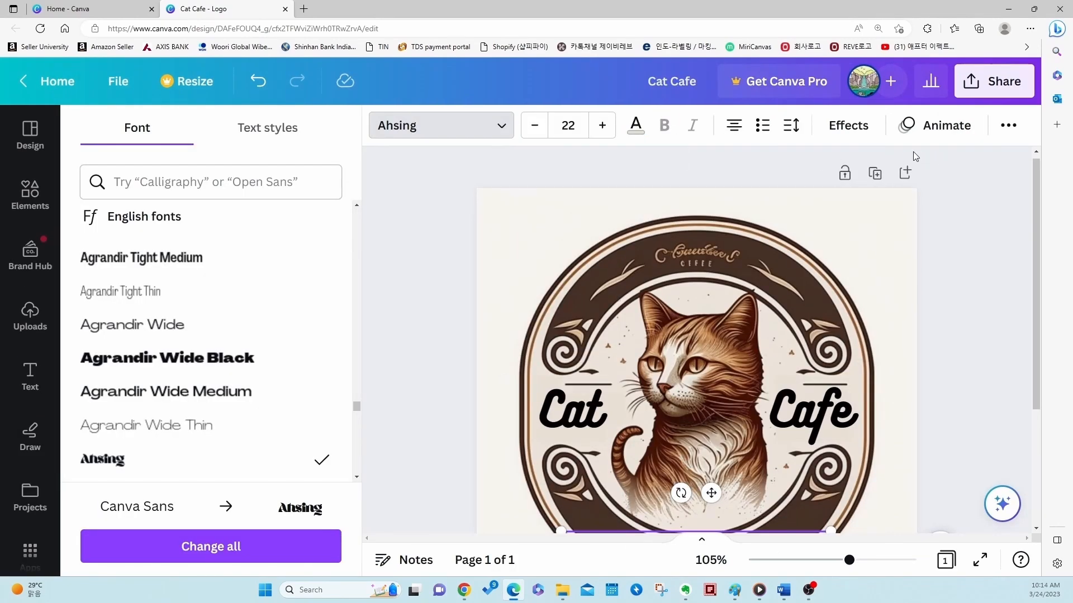
{"action": "left_click", "coordinate": [859, 133]}
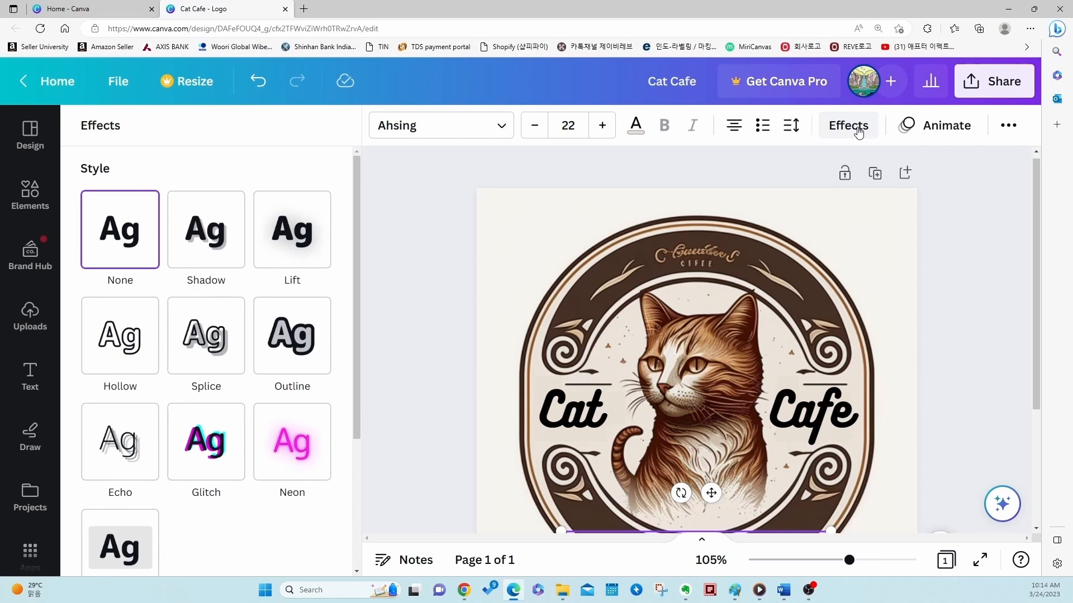
{"action": "scroll", "coordinate": [299, 278], "scroll_direction": "down", "scroll_amount": 4}
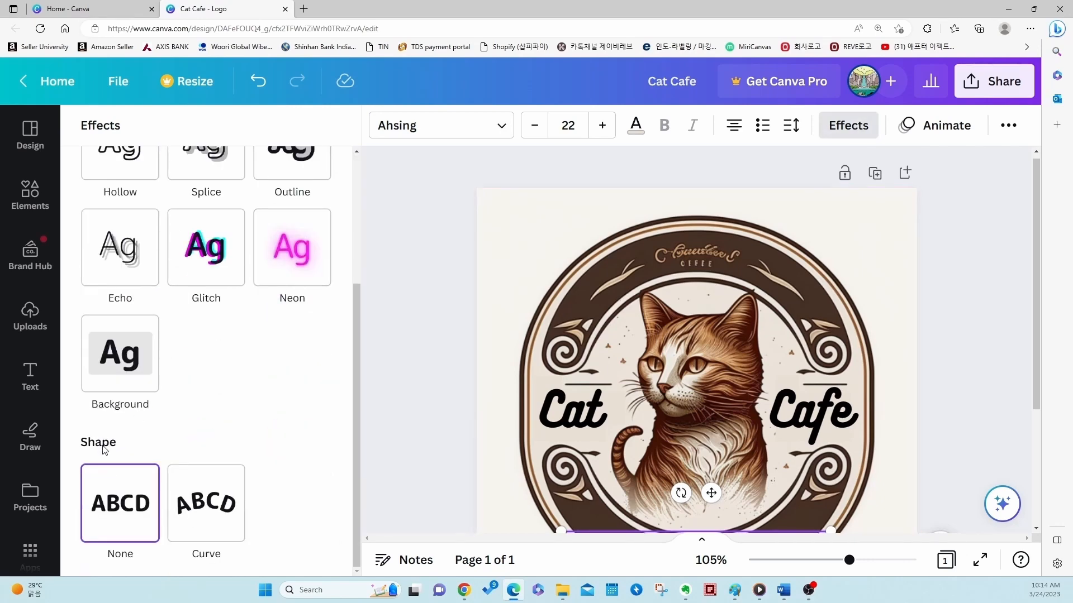
{"action": "scroll", "coordinate": [618, 426], "scroll_direction": "down", "scroll_amount": 3}
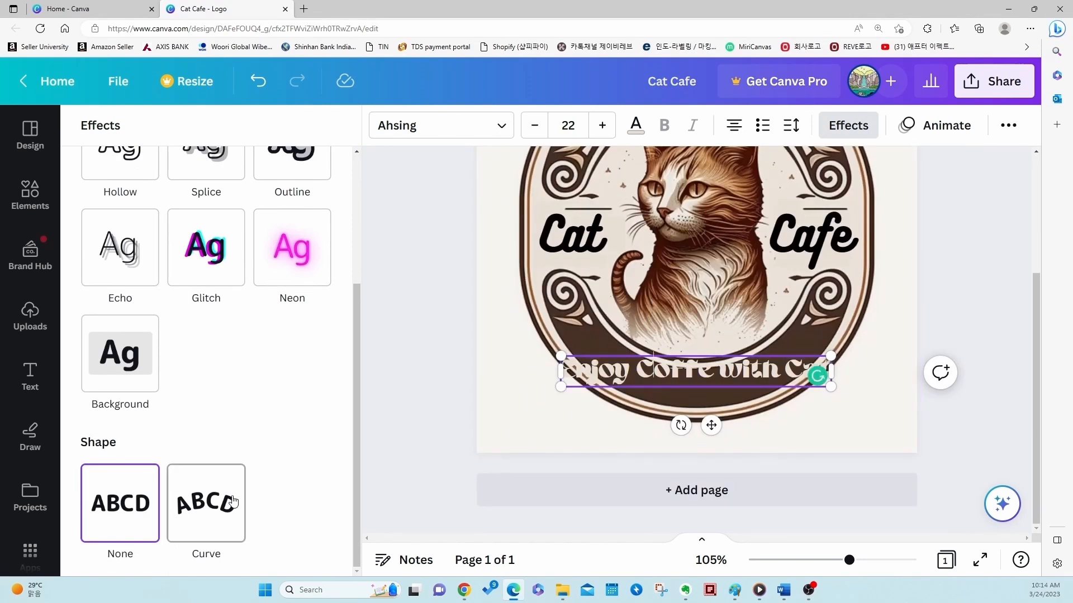
{"action": "left_click", "coordinate": [215, 505]}
{"action": "scroll", "coordinate": [307, 491], "scroll_direction": "down", "scroll_amount": 1}
{"action": "left_click_drag", "start_coordinate": [256, 547], "coordinate": [158, 550]}
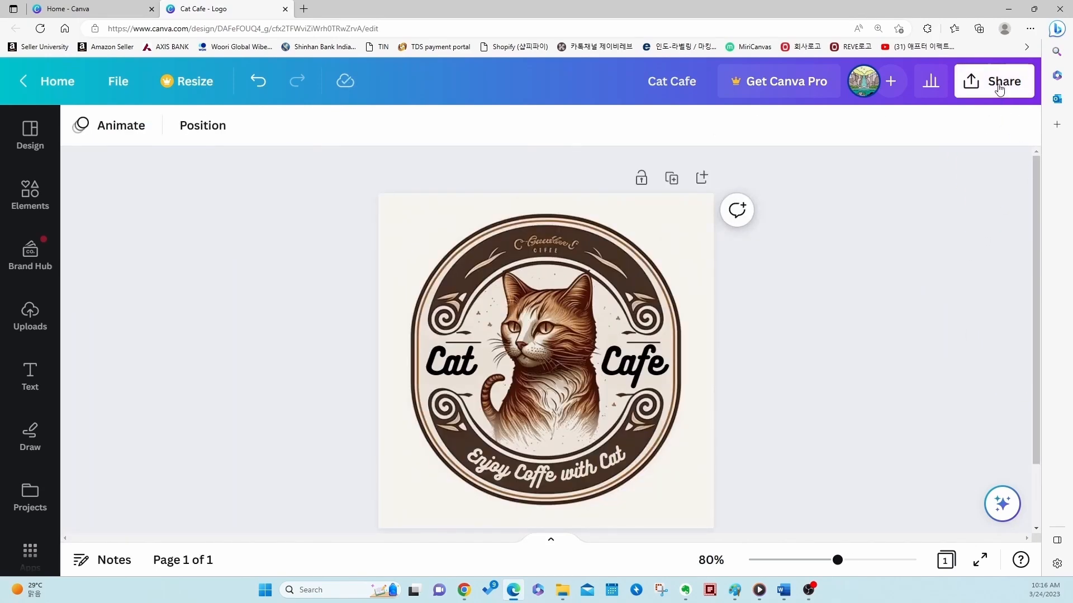
Download the finished Cat Cafe logo as a PNG and open the downloaded file Cat Cafe.png.
{"action": "left_click", "coordinate": [999, 89]}
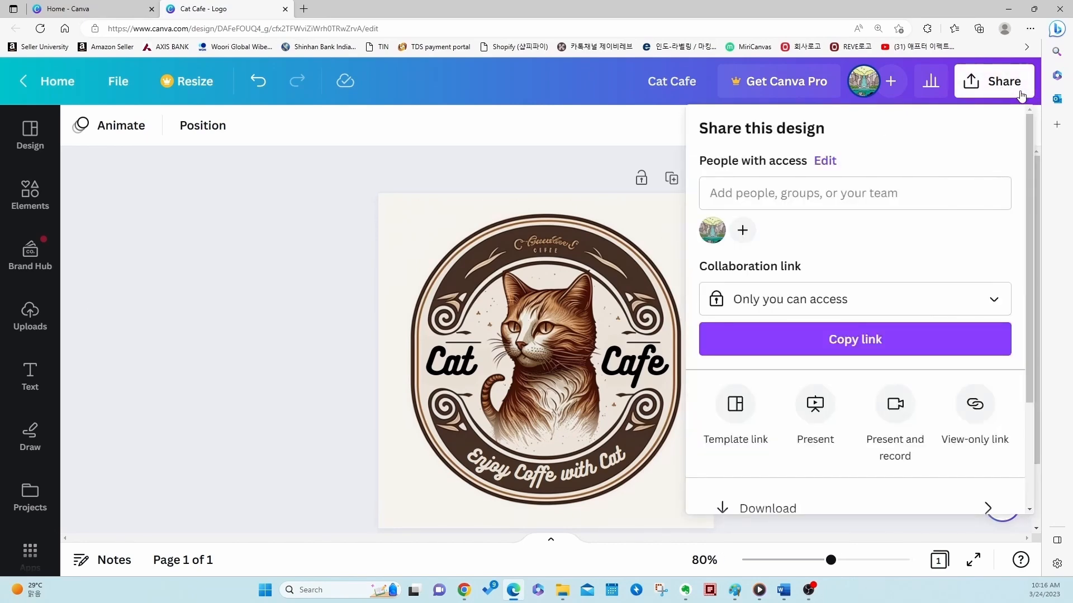
{"action": "scroll", "coordinate": [949, 286], "scroll_direction": "down", "scroll_amount": 3}
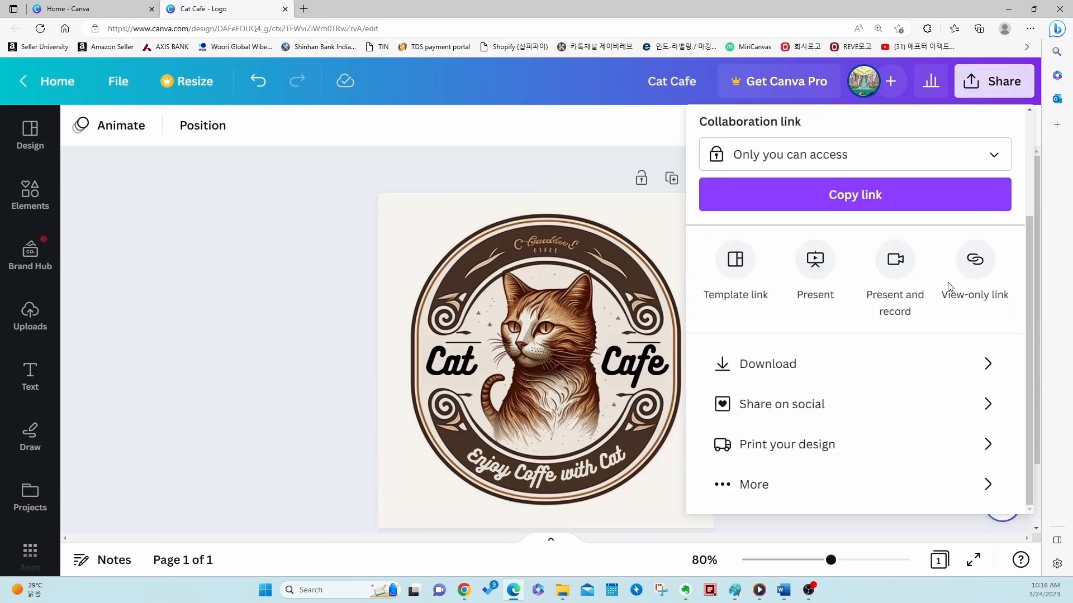
{"action": "left_click", "coordinate": [842, 384]}
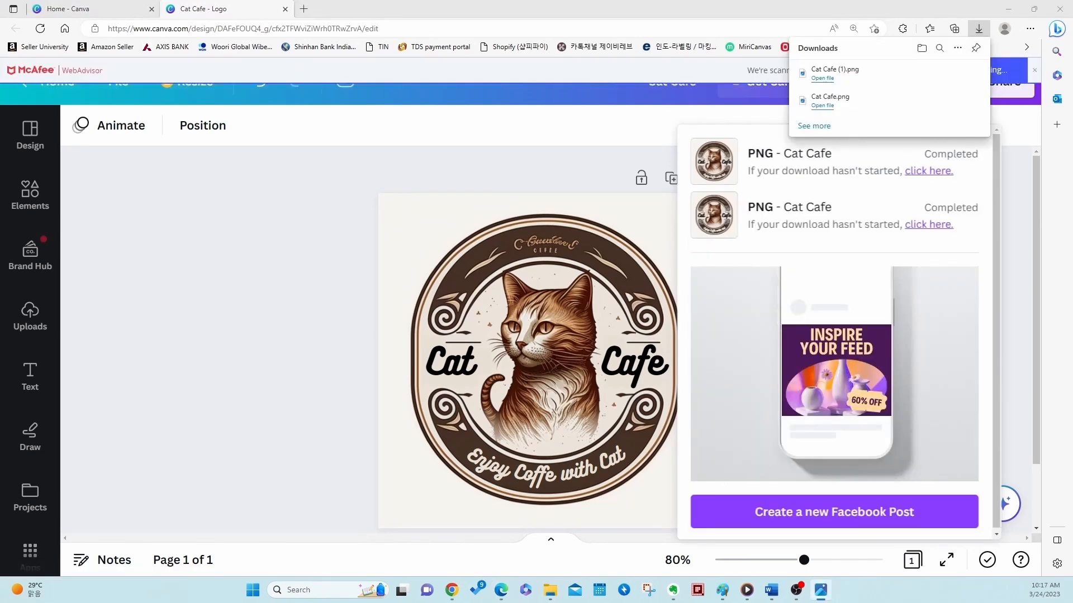
{"action": "left_click", "coordinate": [822, 105]}
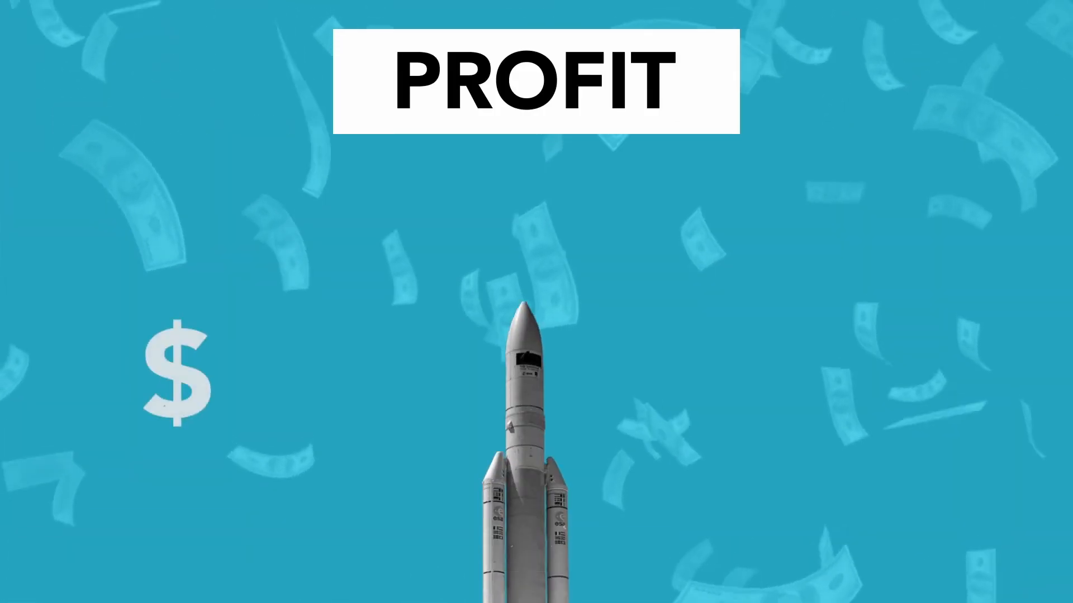